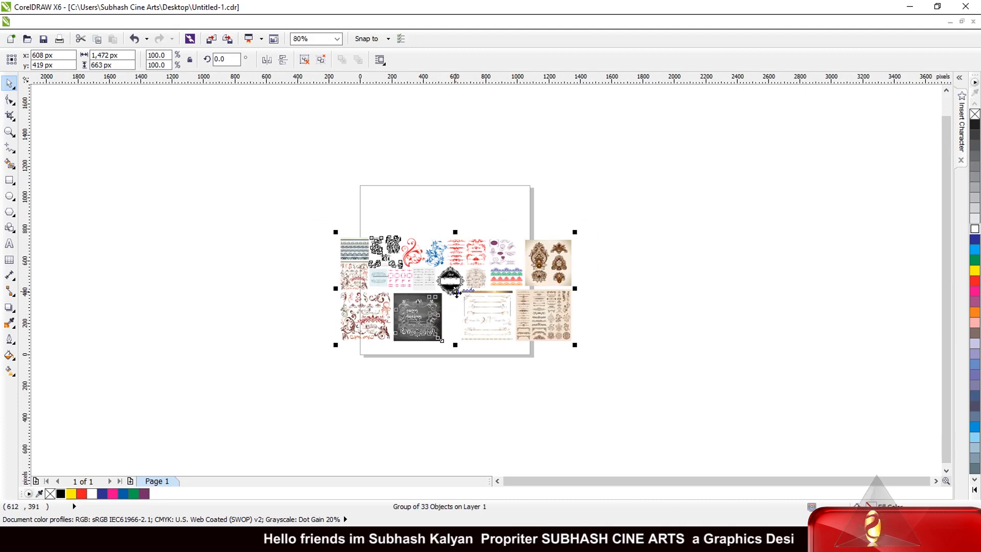
Move the grouped ornament collection to the blank area left of the page and ungroup it into separate designs
{"action": "left_click_drag", "start_coordinate": [452, 294], "coordinate": [227, 227]}
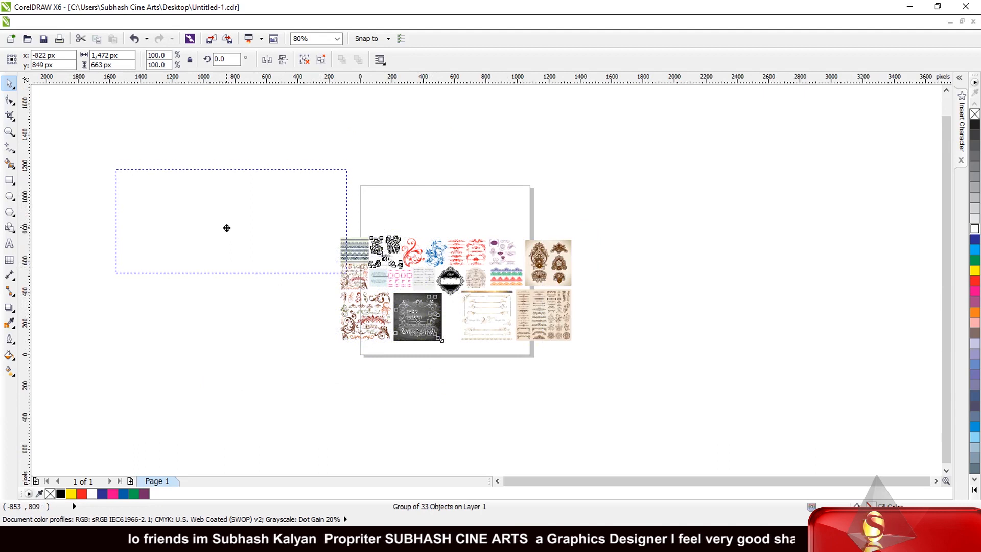
{"action": "left_click", "coordinate": [223, 300]}
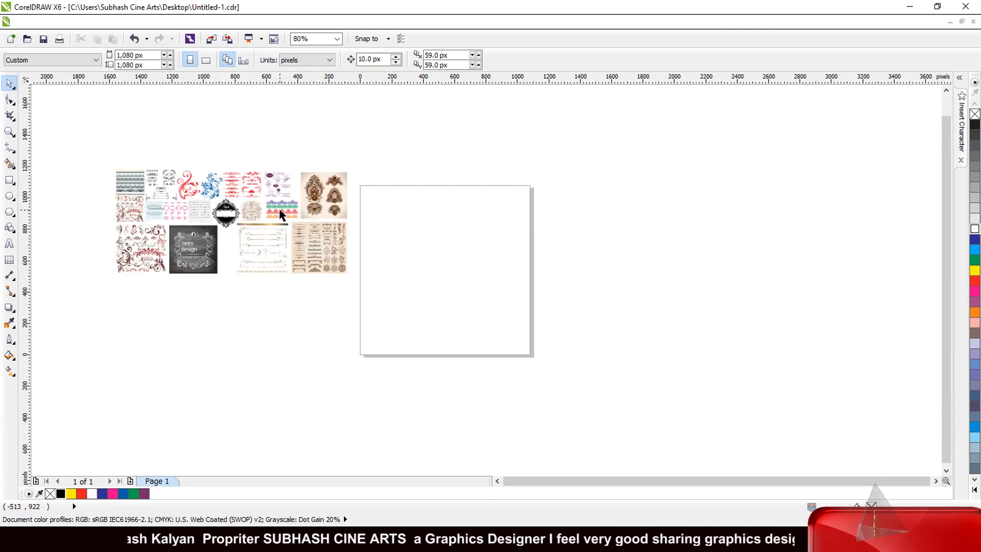
{"action": "left_click", "coordinate": [290, 249]}
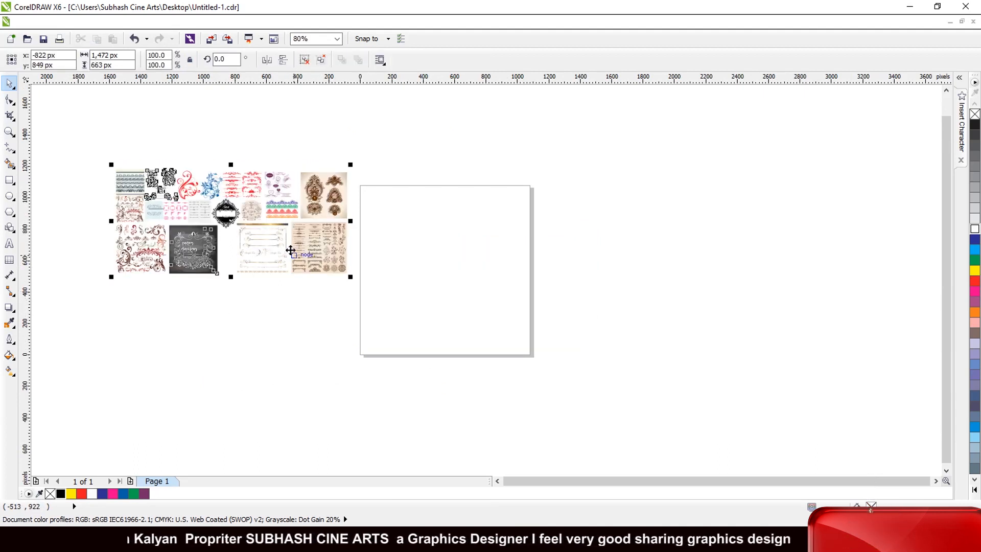
{"action": "left_click", "coordinate": [304, 60]}
{"action": "left_click", "coordinate": [172, 166]}
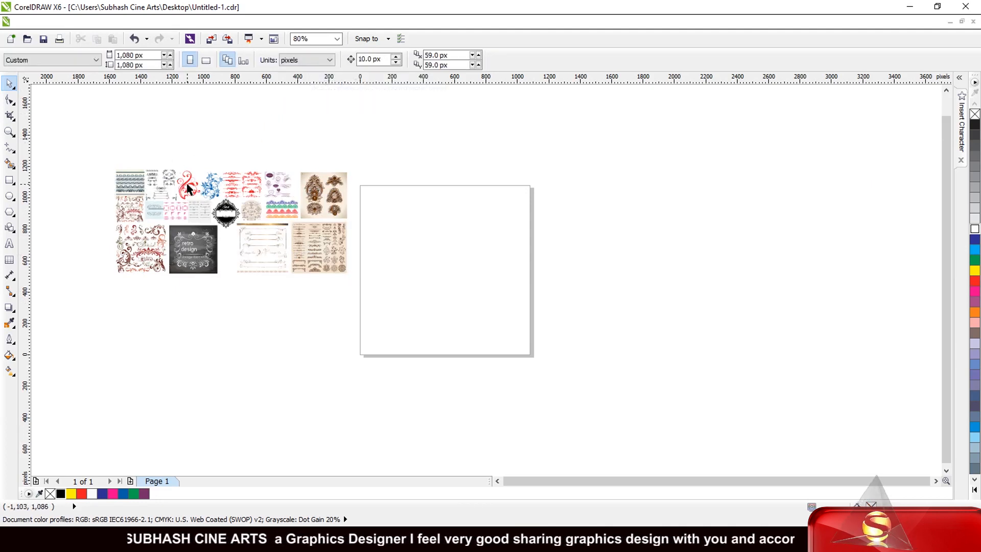
Place the red swirl ornament on the page, enlarge it to about 732 × 899 px, and delete it
{"action": "left_click_drag", "start_coordinate": [188, 189], "coordinate": [502, 333]}
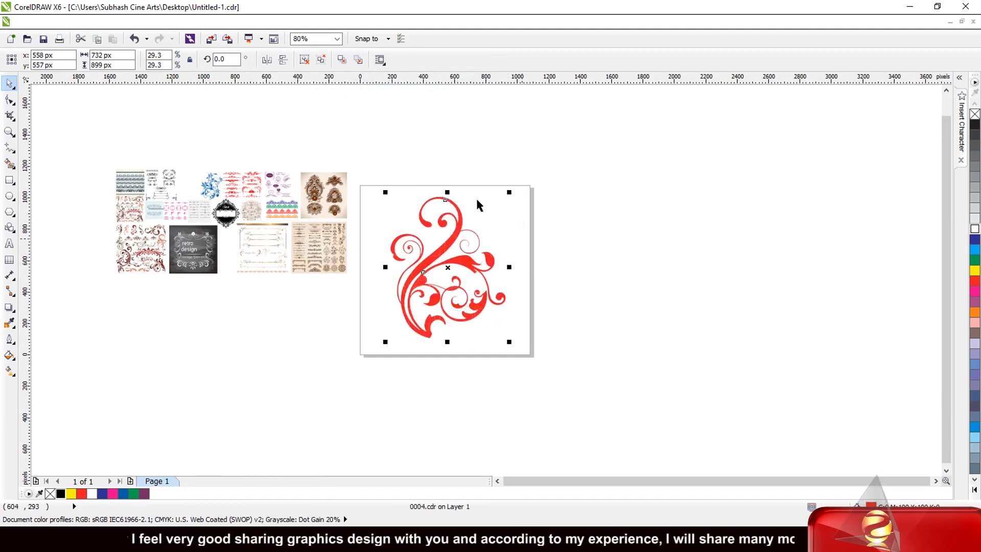
{"action": "key", "text": "Delete"}
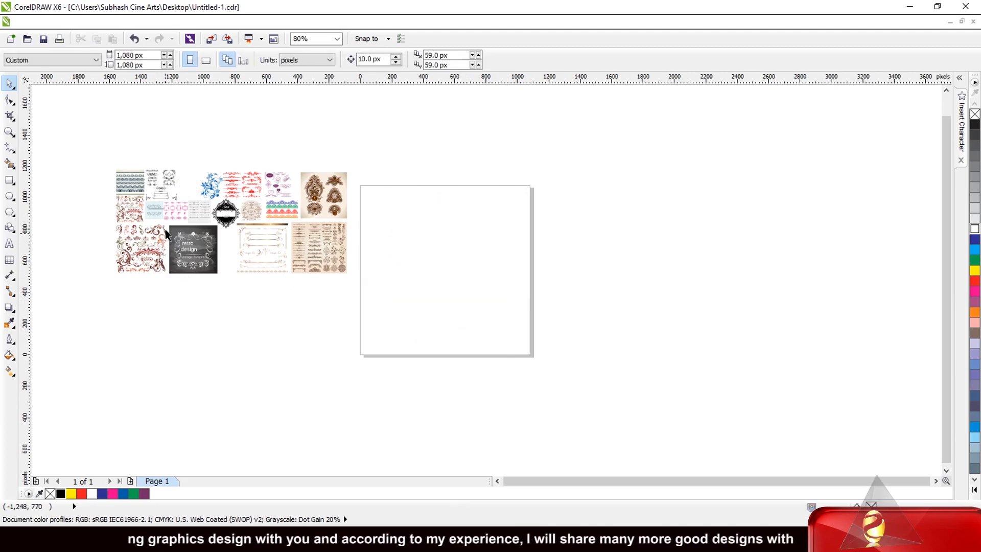
Move the black floral ornament set onto the page and enlarge it to about 962 × 957 px
{"action": "left_click", "coordinate": [171, 183]}
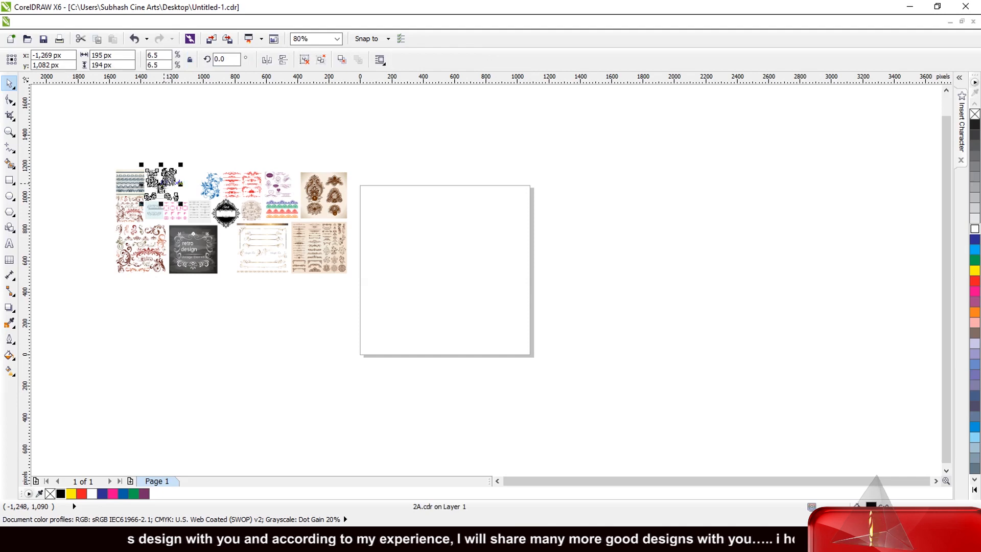
{"action": "left_click_drag", "start_coordinate": [165, 182], "coordinate": [444, 270]}
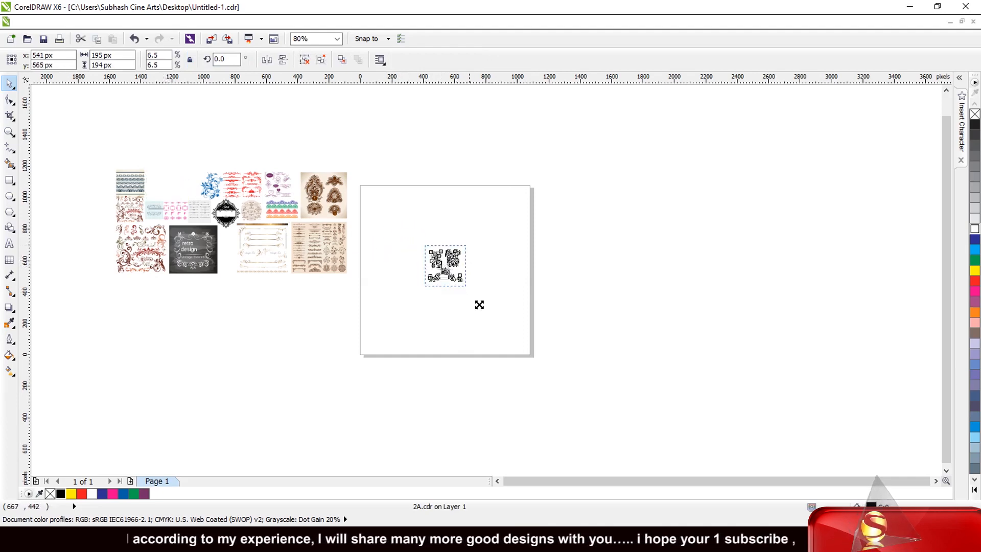
{"action": "left_click_drag", "start_coordinate": [480, 305], "coordinate": [525, 355]}
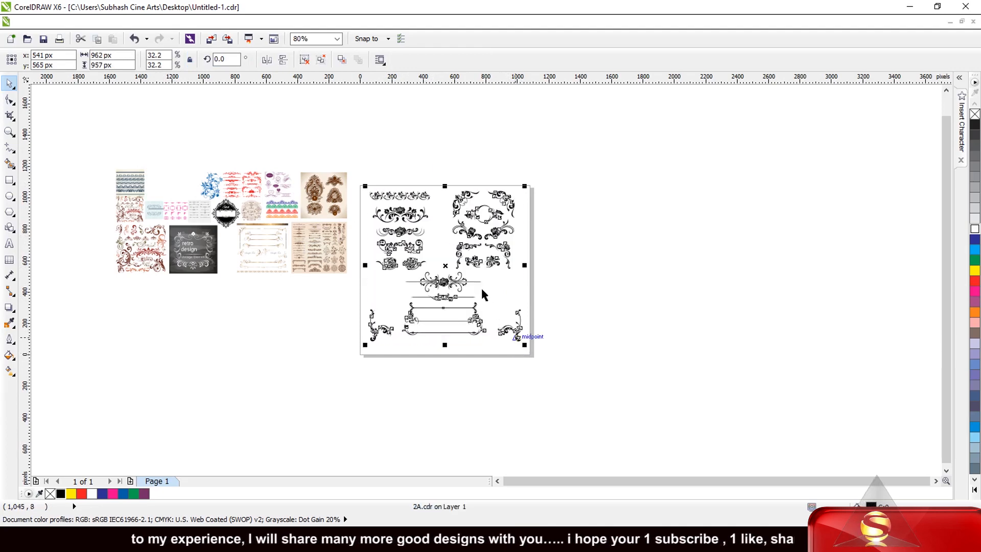
Try red, purple, lavender, dark blue and again red fills on the floral ornament set, and delete it from the page
{"action": "scroll", "coordinate": [456, 280], "scroll_direction": "up", "scroll_amount": 3}
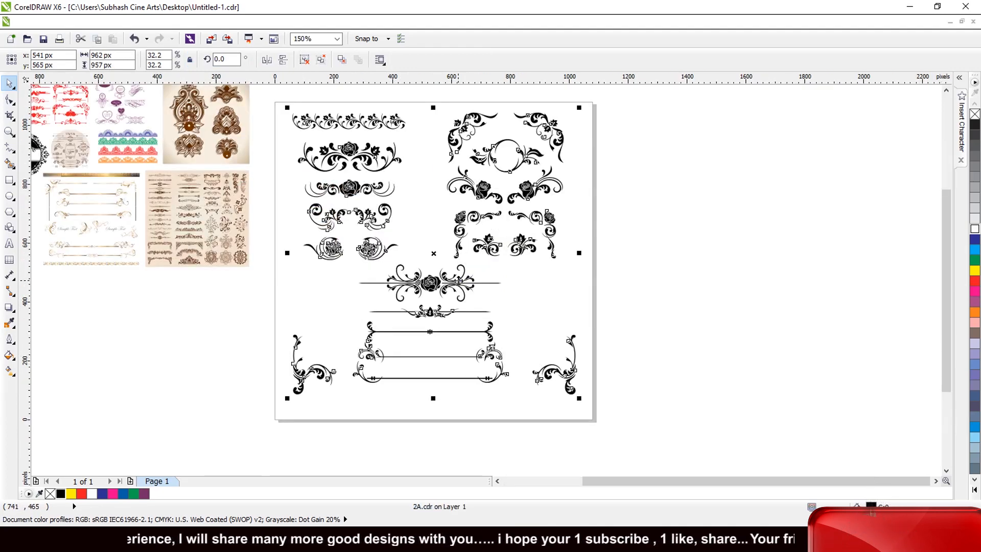
{"action": "left_click", "coordinate": [975, 281]}
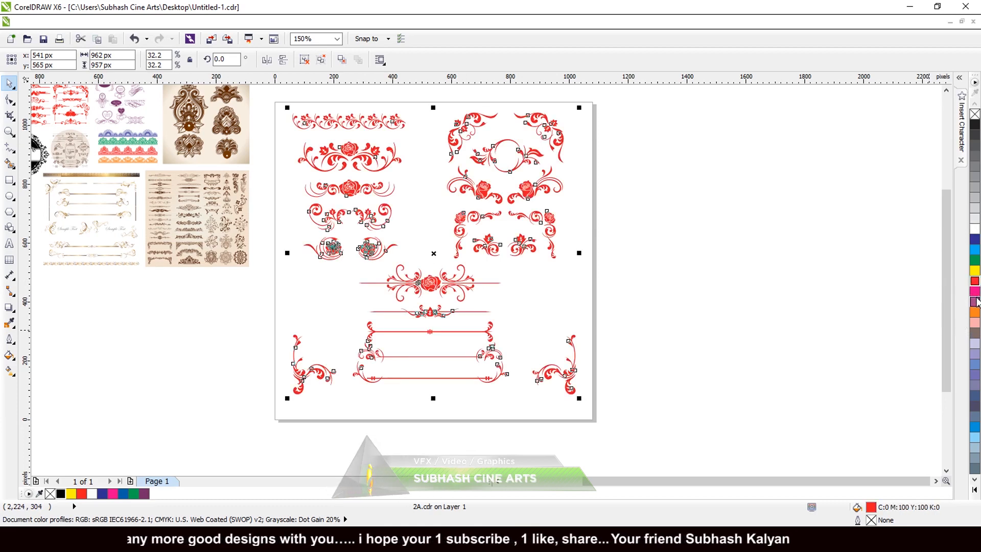
{"action": "left_click", "coordinate": [975, 301]}
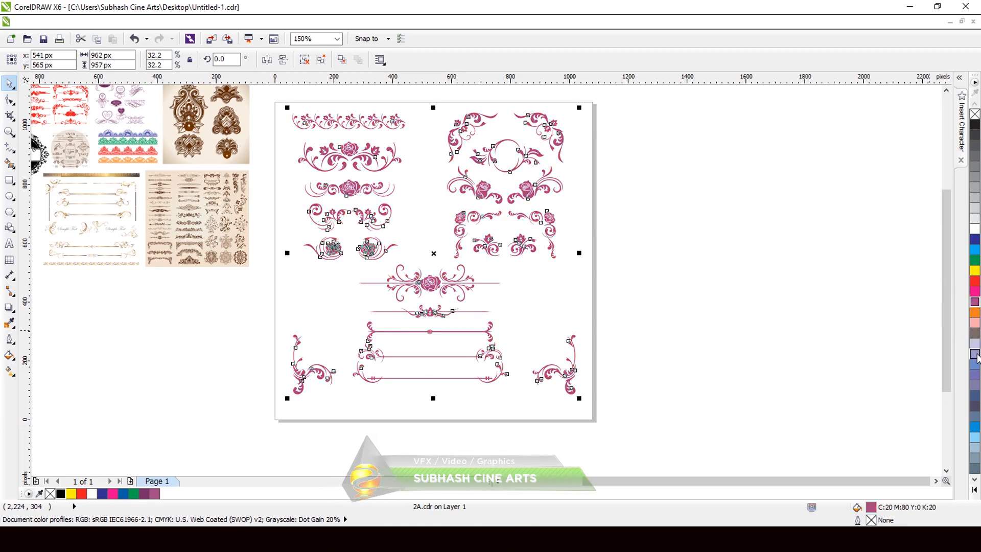
{"action": "left_click", "coordinate": [975, 352]}
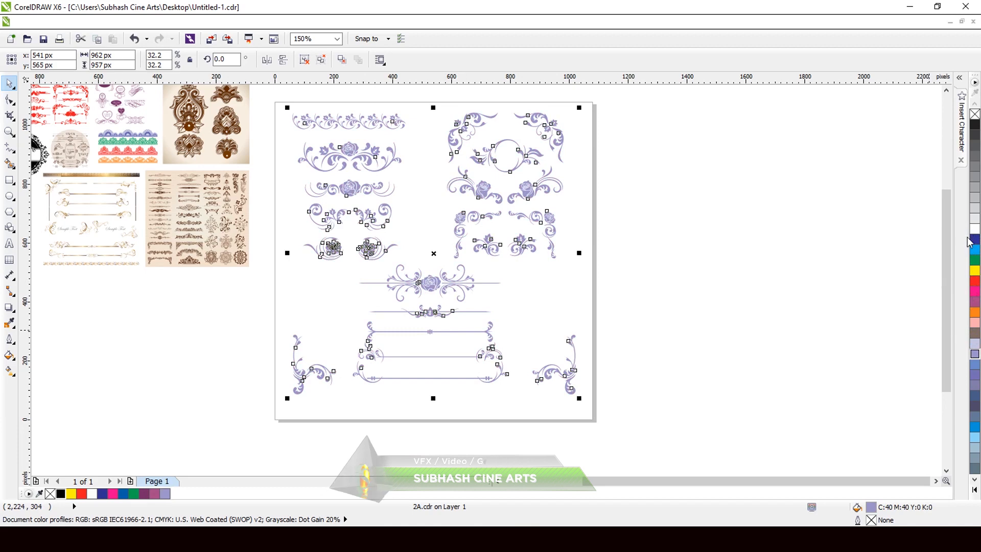
{"action": "left_click", "coordinate": [975, 240]}
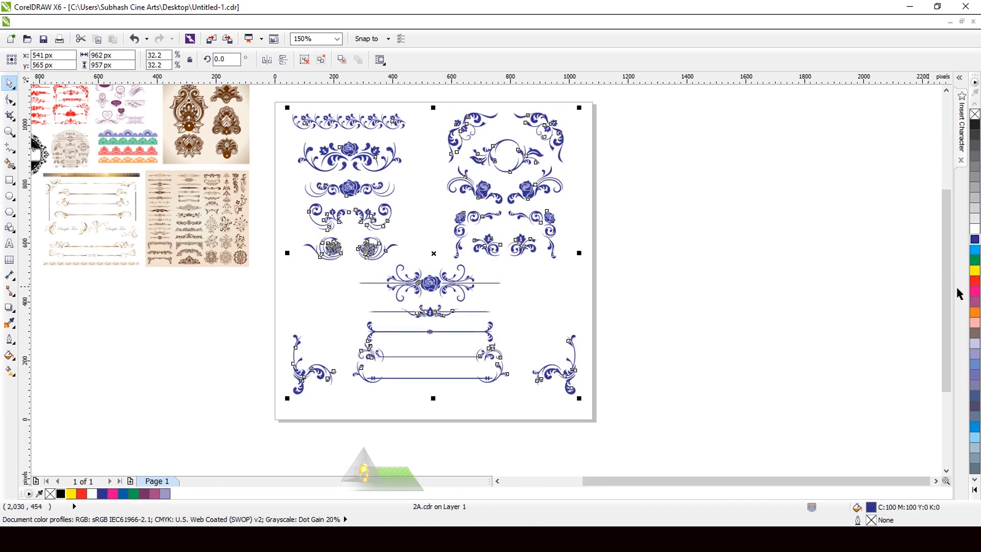
{"action": "left_click", "coordinate": [973, 284]}
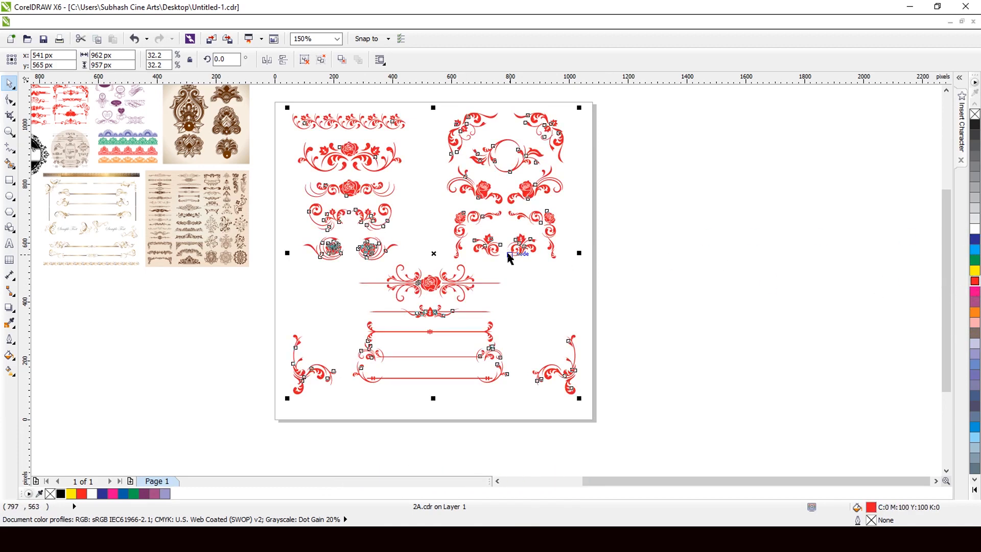
{"action": "key", "text": "Delete"}
{"action": "scroll", "coordinate": [507, 256], "scroll_direction": "down", "scroll_amount": 1}
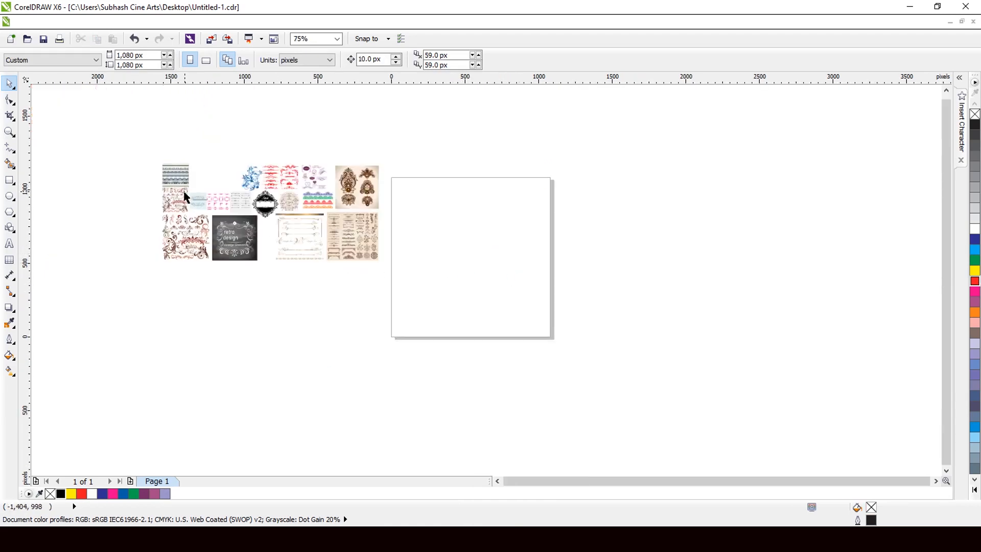
Move the blue floral ornament onto the page and scale it to about 788 × 912 px within the page
{"action": "left_click", "coordinate": [220, 201]}
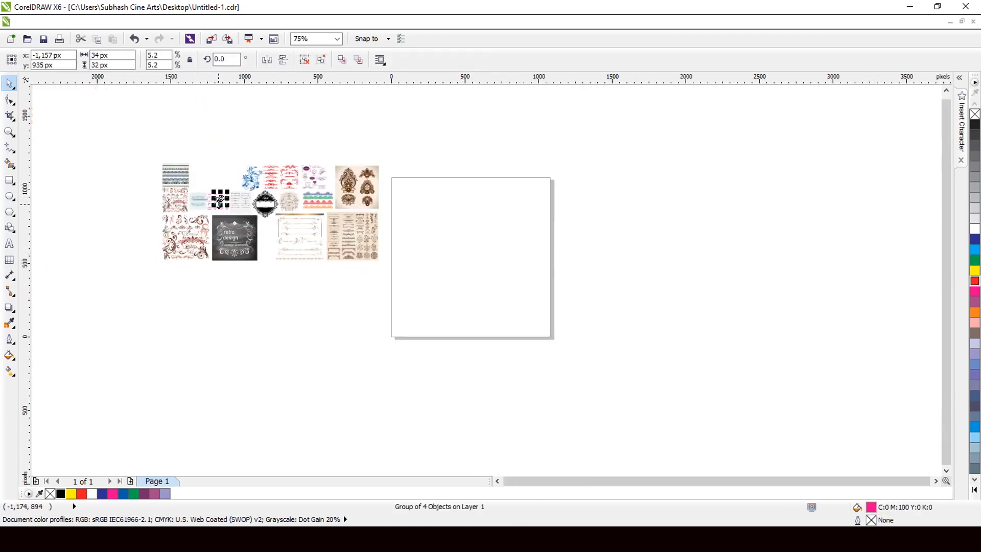
{"action": "scroll", "coordinate": [166, 181], "scroll_direction": "up", "scroll_amount": 2}
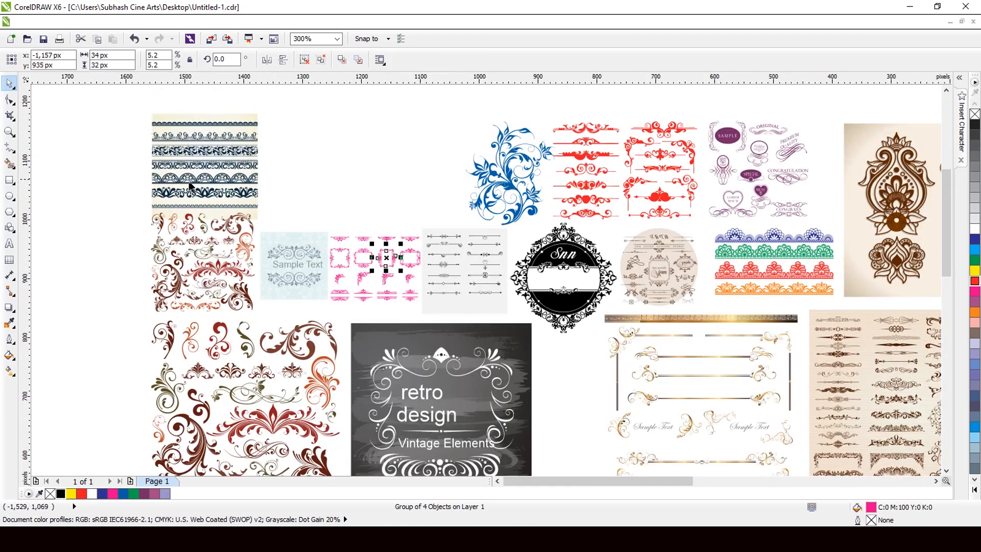
{"action": "left_click", "coordinate": [510, 188]}
{"action": "scroll", "coordinate": [173, 175], "scroll_direction": "down", "scroll_amount": 3}
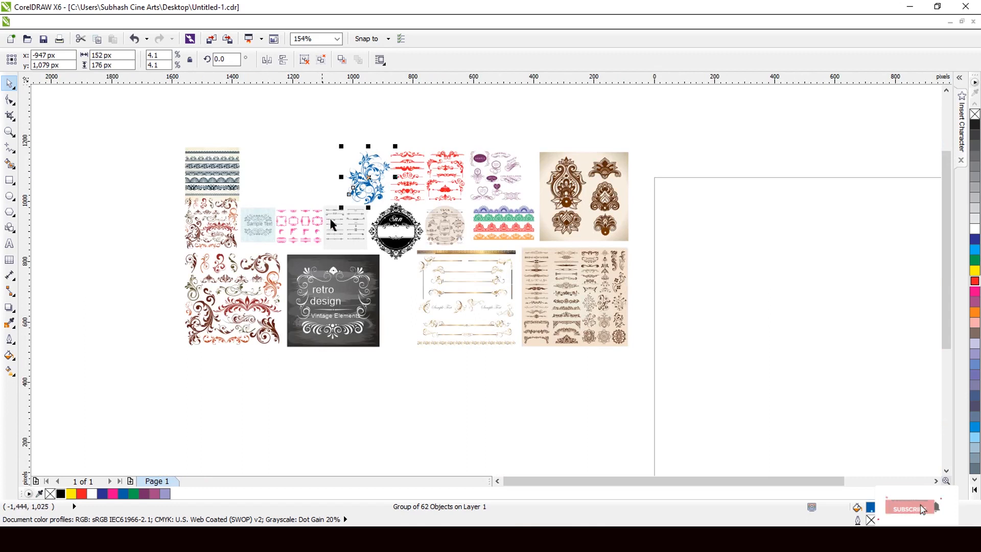
{"action": "left_click_drag", "start_coordinate": [368, 184], "coordinate": [812, 317]}
{"action": "scroll", "coordinate": [409, 253], "scroll_direction": "down", "scroll_amount": 2}
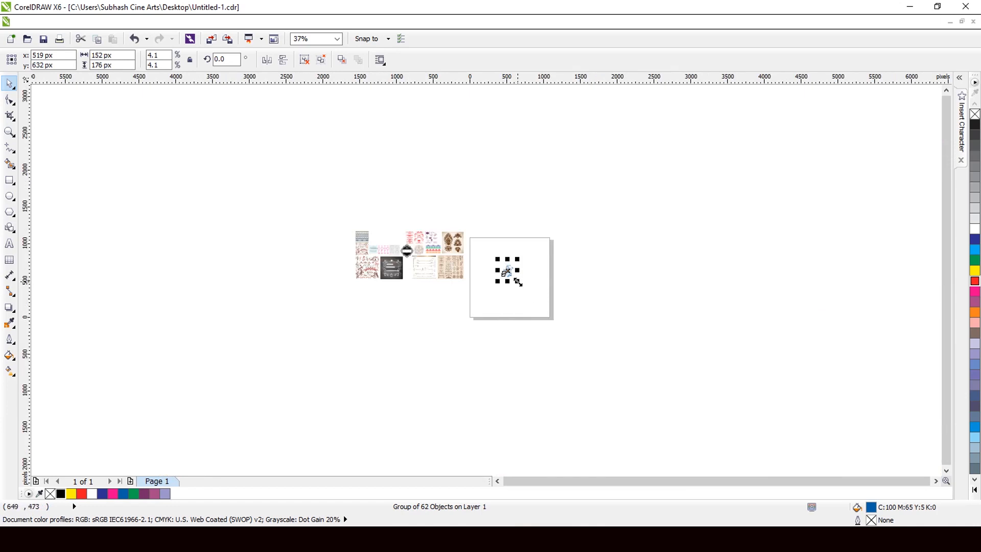
{"action": "left_click_drag", "start_coordinate": [518, 282], "coordinate": [549, 318]}
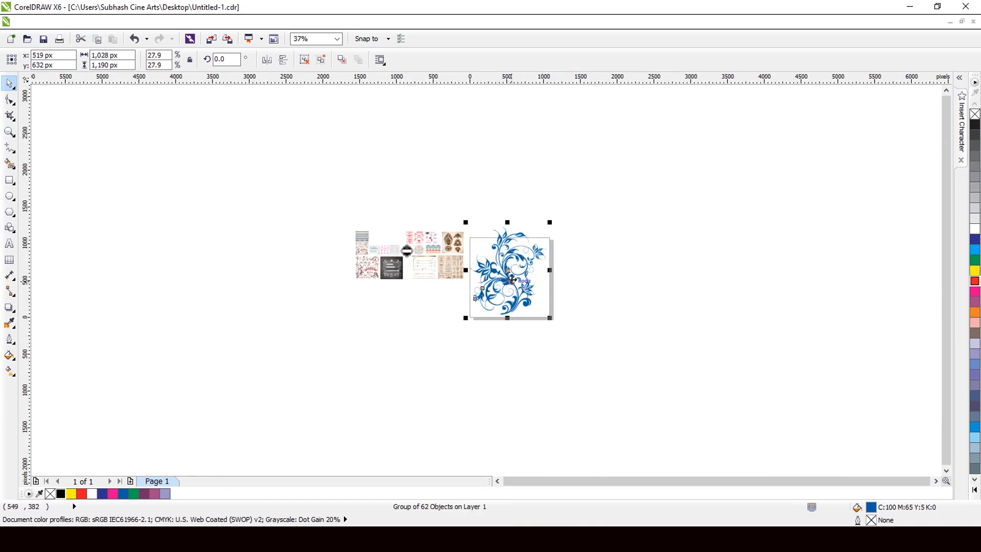
{"action": "left_click_drag", "start_coordinate": [516, 283], "coordinate": [520, 284]}
{"action": "scroll", "coordinate": [518, 276], "scroll_direction": "up", "scroll_amount": 2}
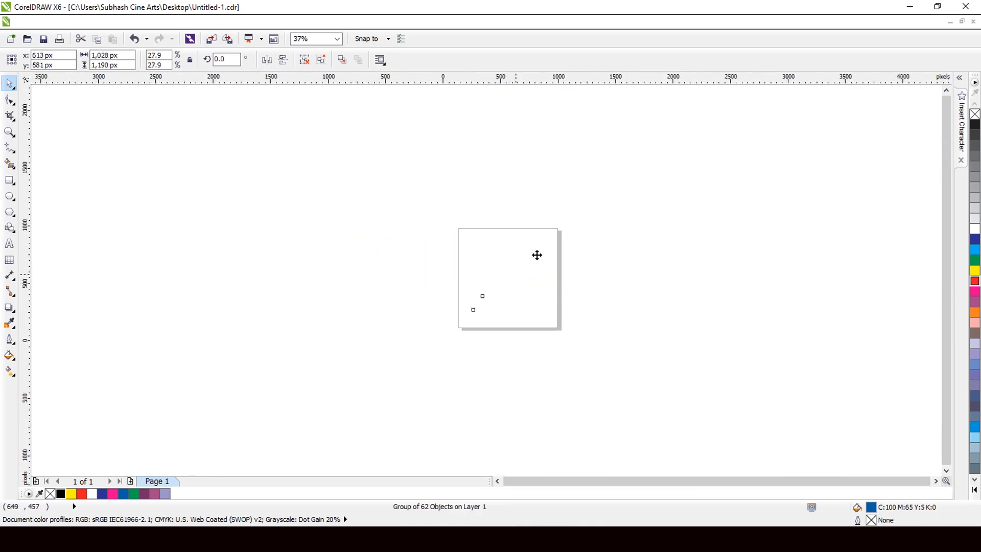
{"action": "left_click_drag", "start_coordinate": [577, 202], "coordinate": [575, 219]}
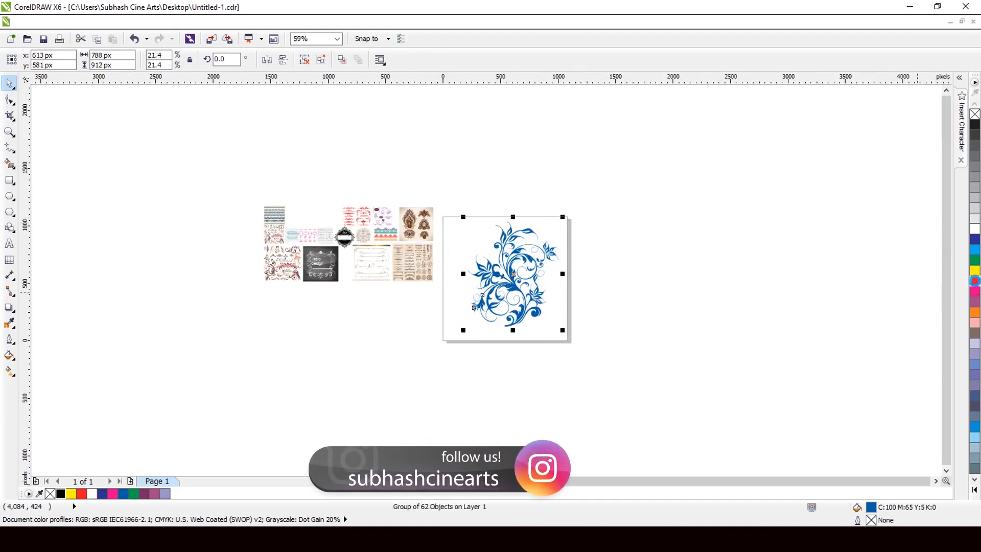
Try magenta and green fills on the floral ornament, and delete it from the page
{"action": "left_click", "coordinate": [975, 280]}
{"action": "left_click", "coordinate": [977, 260]}
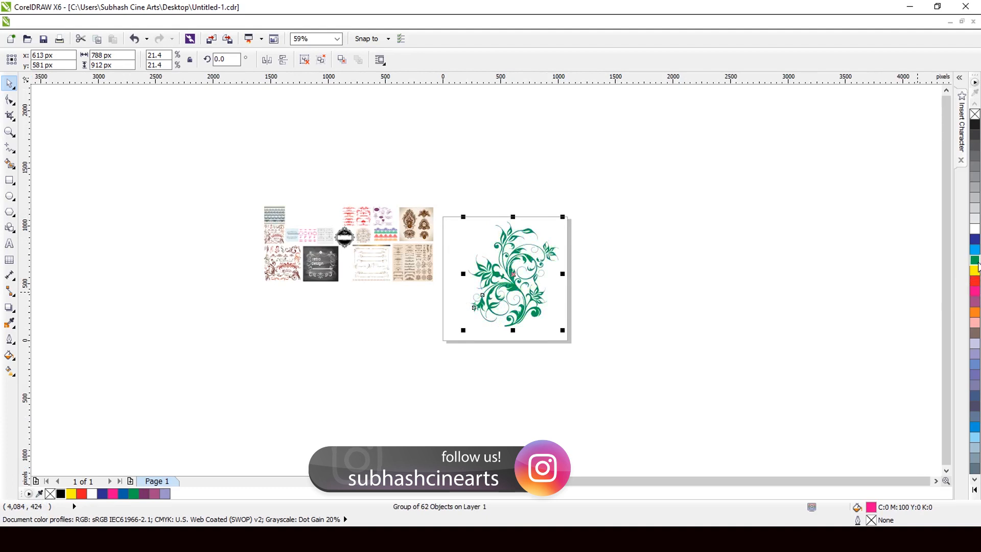
{"action": "key", "text": "Delete"}
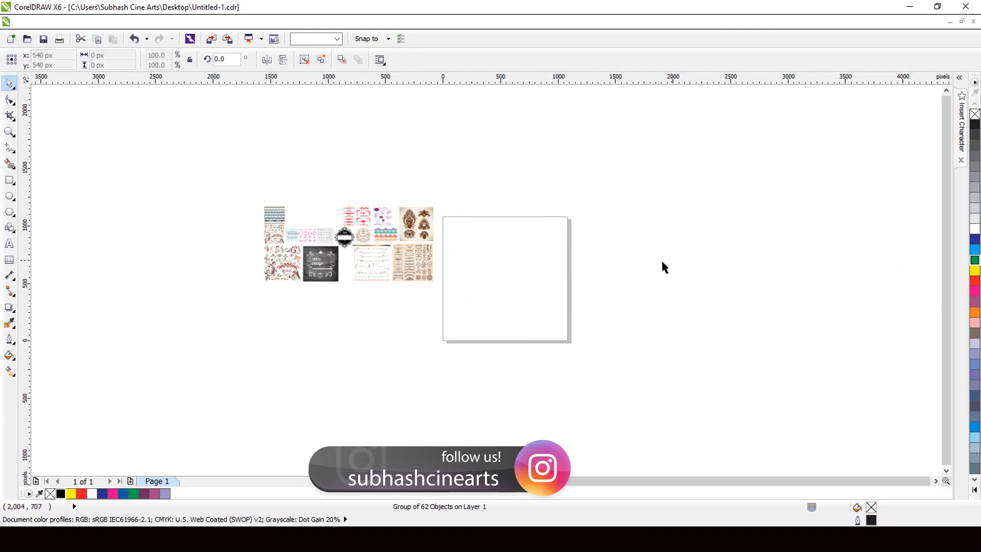
Move the multicoloured swirl set beside the retro design board onto the page and enlarge it to about 1,022 × 974 px
{"action": "left_click", "coordinate": [309, 235]}
{"action": "left_click", "coordinate": [300, 212]}
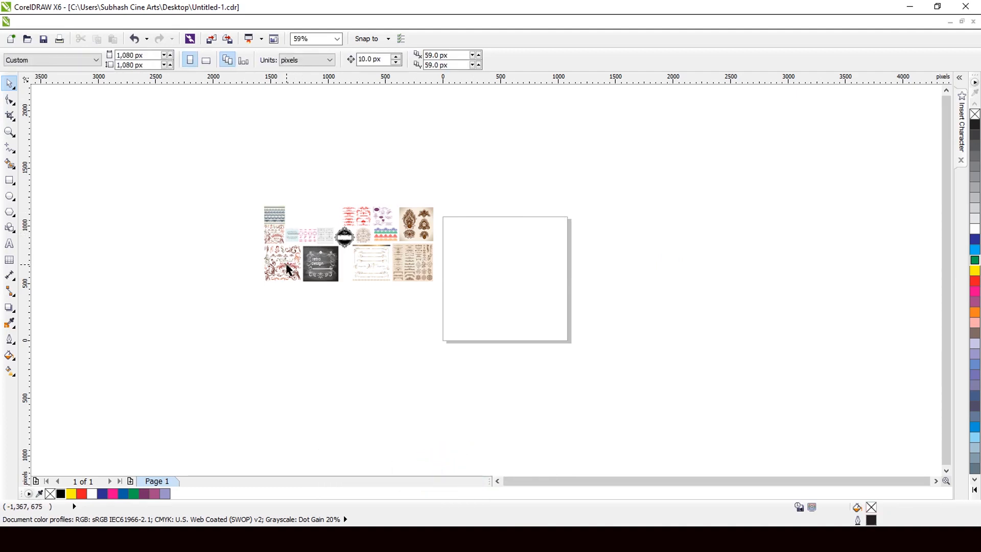
{"action": "left_click_drag", "start_coordinate": [289, 266], "coordinate": [528, 298]}
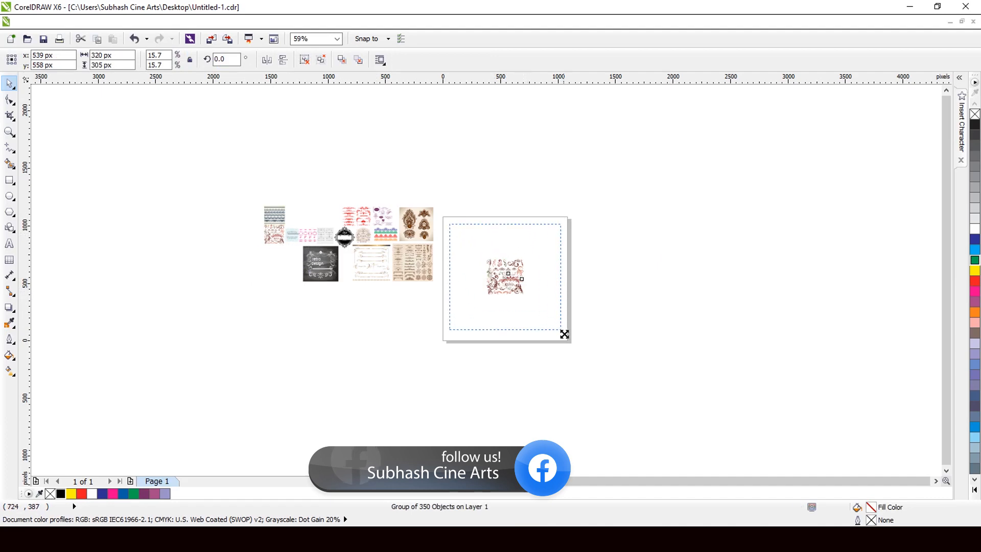
{"action": "left_click_drag", "start_coordinate": [564, 335], "coordinate": [564, 334]}
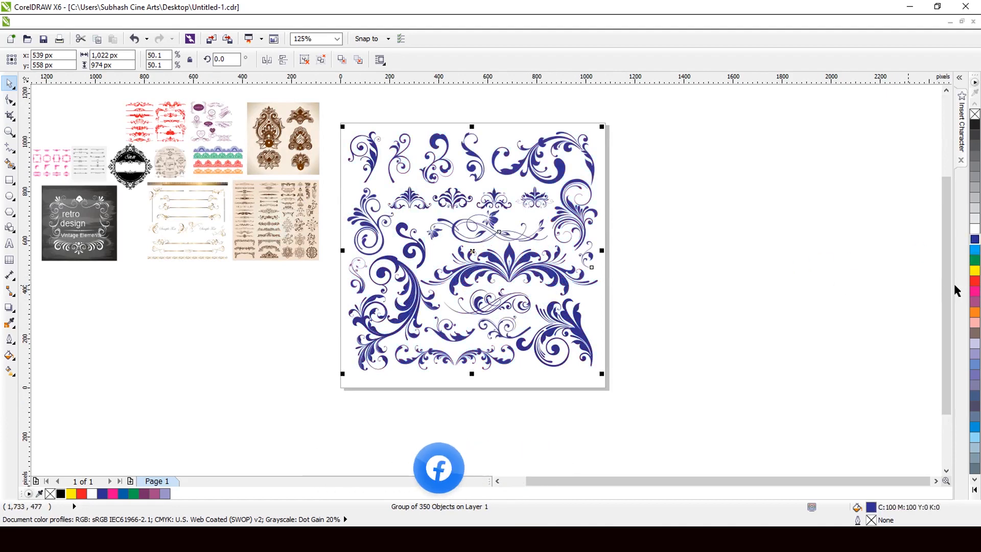
Try purple, blue and black fills on the swirl set, and delete it from the page
{"action": "left_click", "coordinate": [975, 303]}
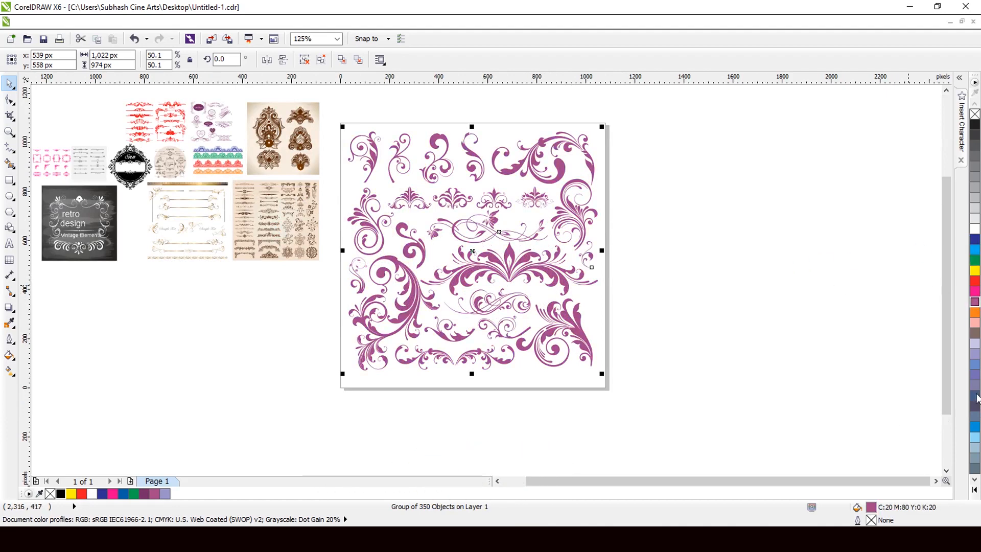
{"action": "left_click", "coordinate": [975, 427]}
{"action": "left_click", "coordinate": [975, 428]}
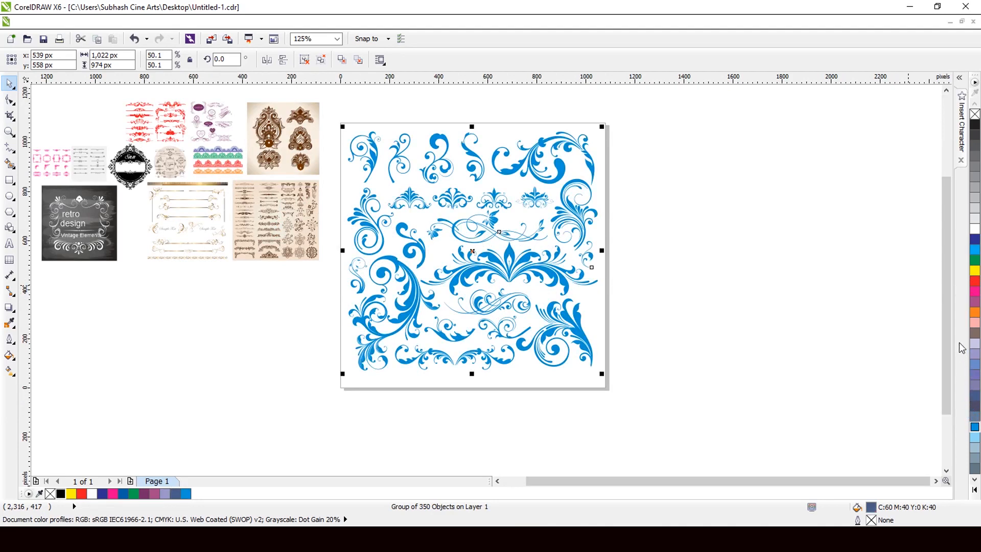
{"action": "left_click", "coordinate": [975, 128]}
{"action": "left_click", "coordinate": [975, 124]}
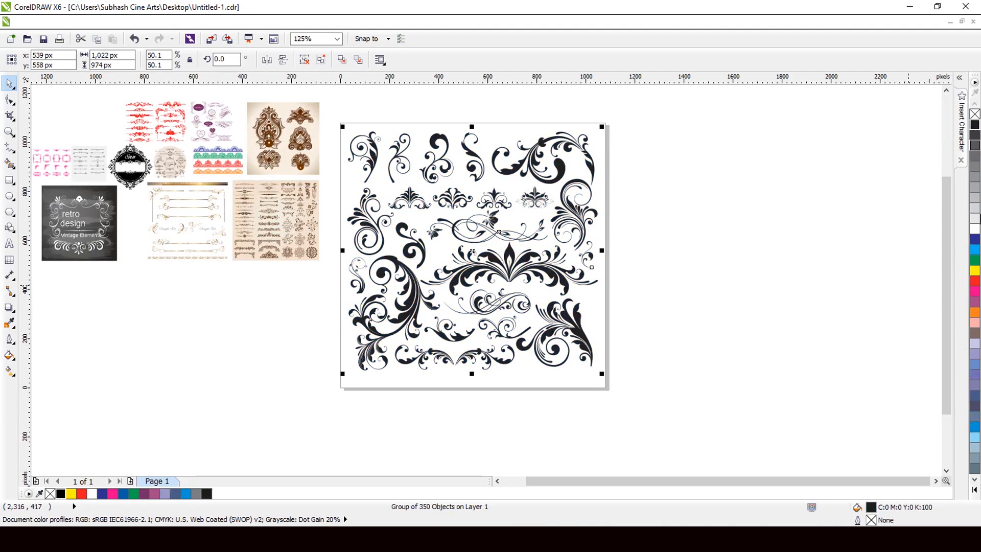
{"action": "key", "text": "Delete"}
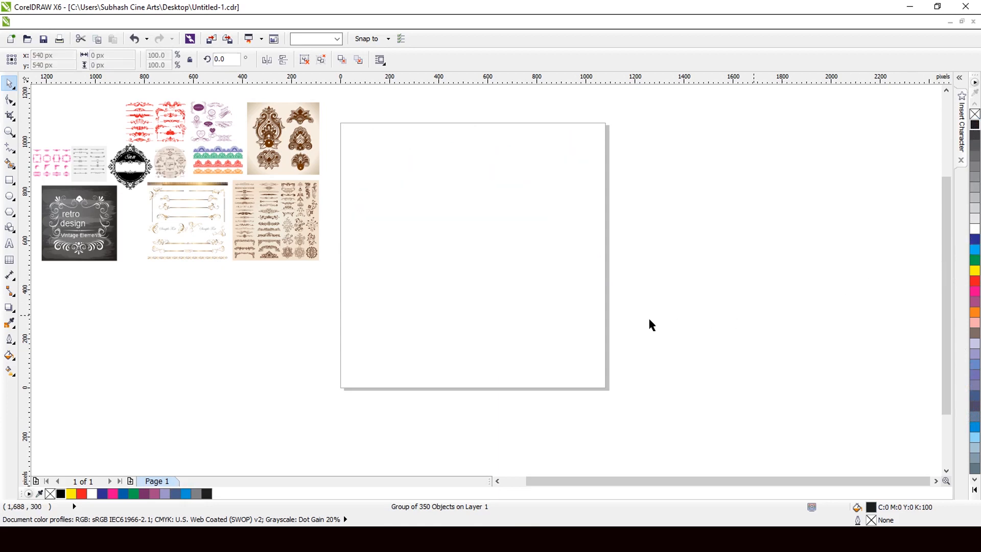
Move the red divider and corner ornament set onto the page and scale it to about 1,023 × 691 px
{"action": "left_click", "coordinate": [171, 141]}
{"action": "left_click_drag", "start_coordinate": [160, 128], "coordinate": [598, 401]}
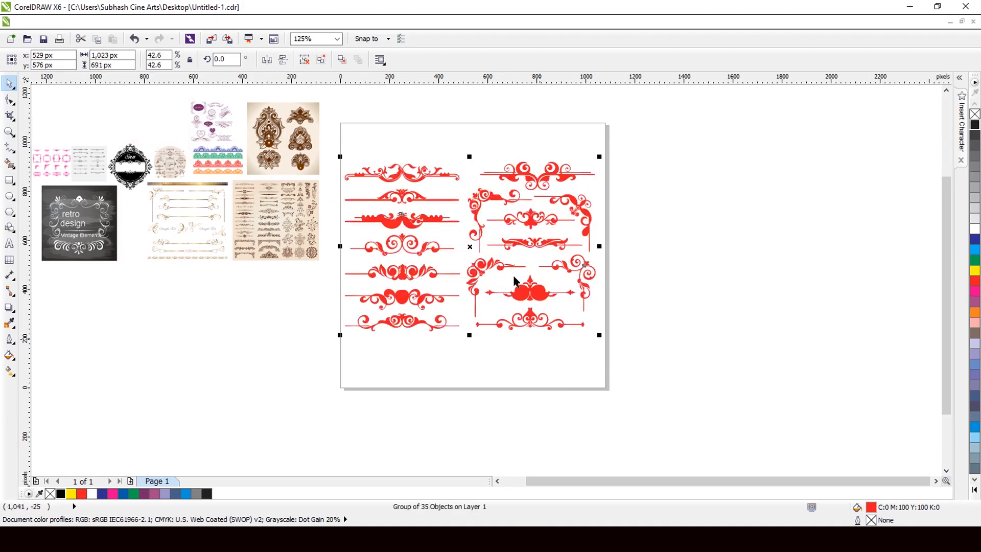
{"action": "left_click_drag", "start_coordinate": [469, 248], "coordinate": [472, 246]}
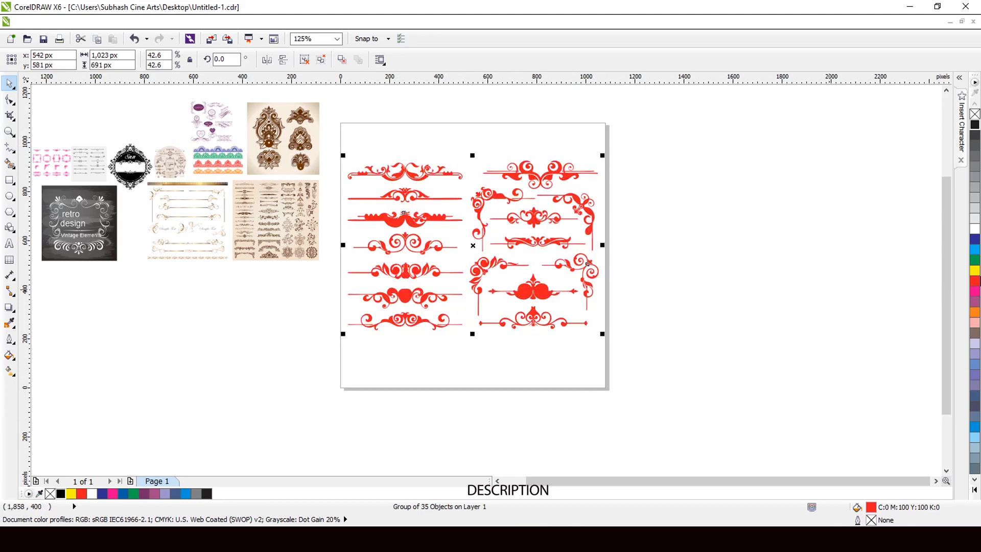
Try green, blue and 70% black fills on the divider and corner ornament set, and delete it from the page
{"action": "left_click", "coordinate": [975, 261]}
{"action": "left_click", "coordinate": [975, 239]}
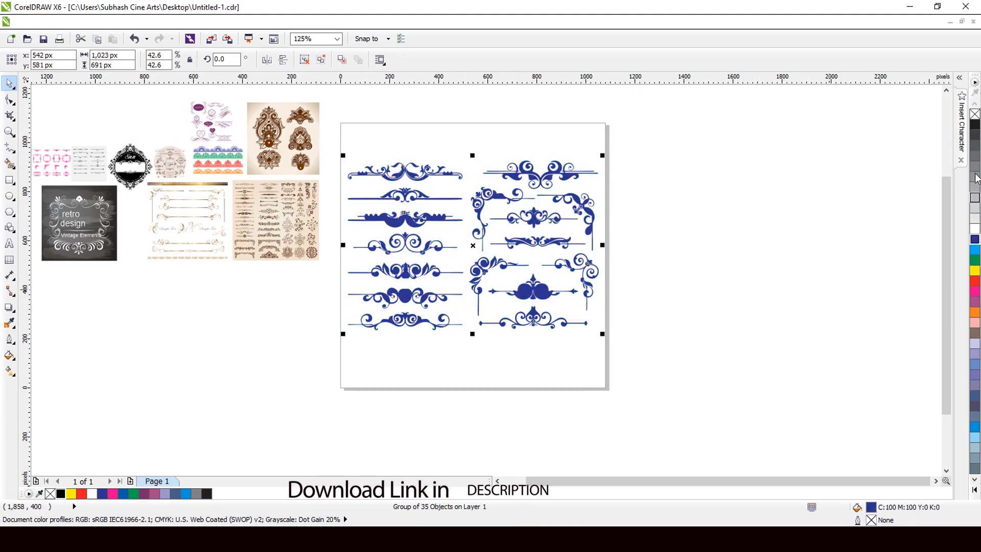
{"action": "left_click", "coordinate": [975, 156]}
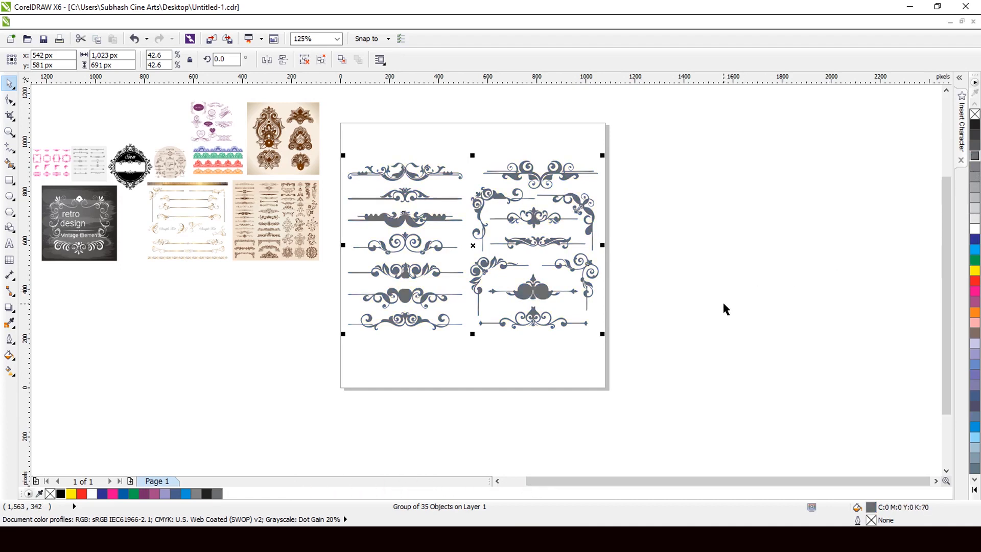
{"action": "key", "text": "Delete"}
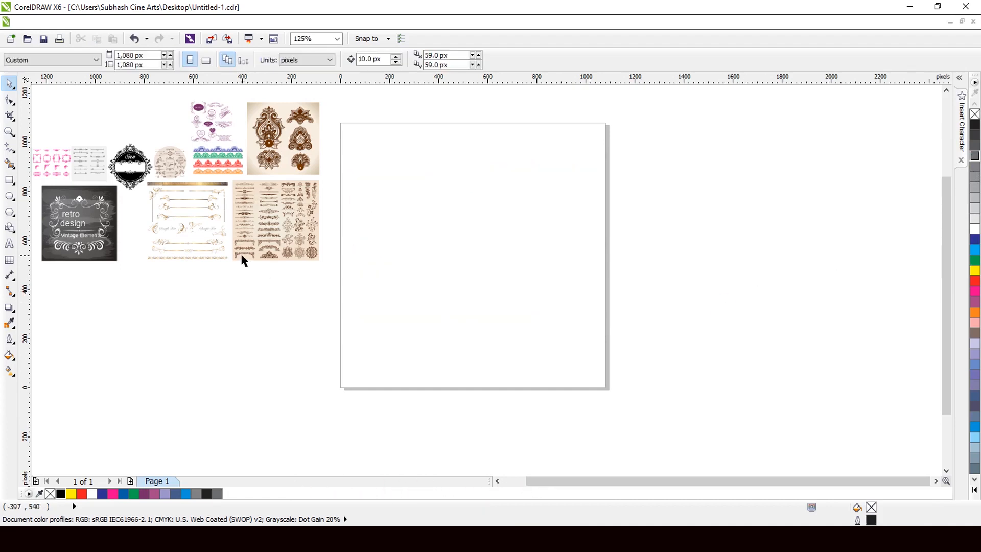
Move the brown paisley ornament design onto the page and enlarge it to about 937 × 937 px
{"action": "left_click", "coordinate": [260, 170]}
{"action": "left_click_drag", "start_coordinate": [267, 149], "coordinate": [466, 259]}
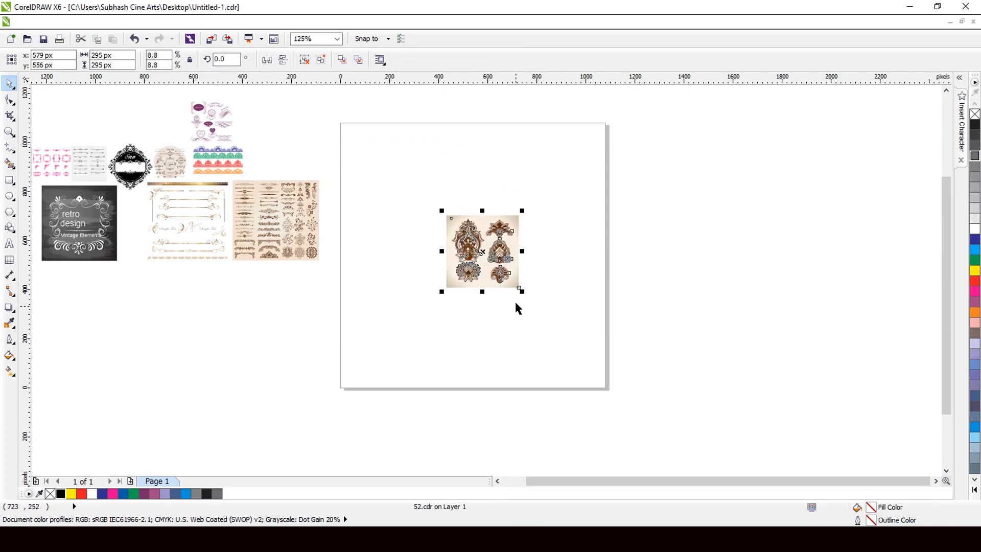
{"action": "left_click_drag", "start_coordinate": [521, 292], "coordinate": [599, 376]}
Examine the brown ornaments' line detail up close, and delete the design from the page
{"action": "scroll", "coordinate": [528, 185], "scroll_direction": "up", "scroll_amount": 2}
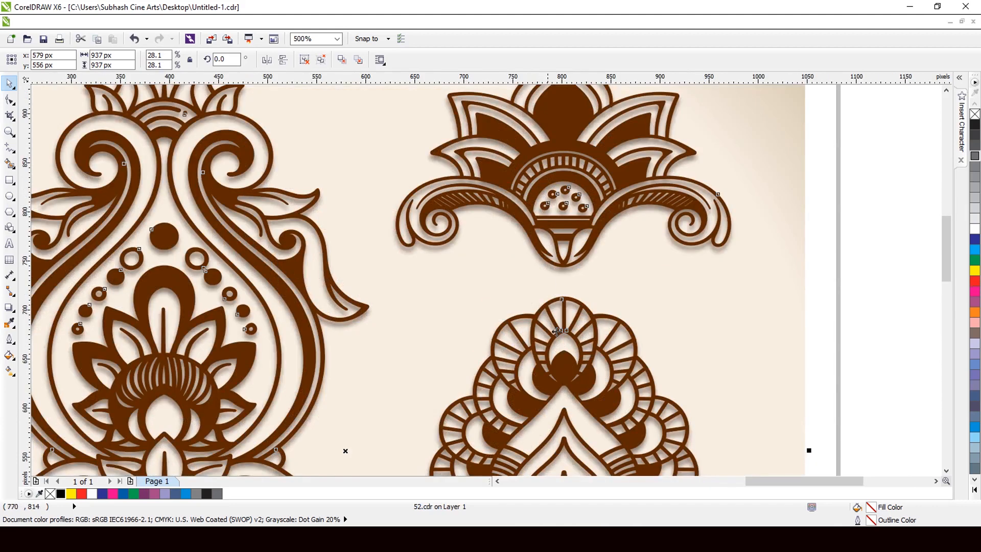
{"action": "scroll", "coordinate": [544, 352], "scroll_direction": "down", "scroll_amount": 1}
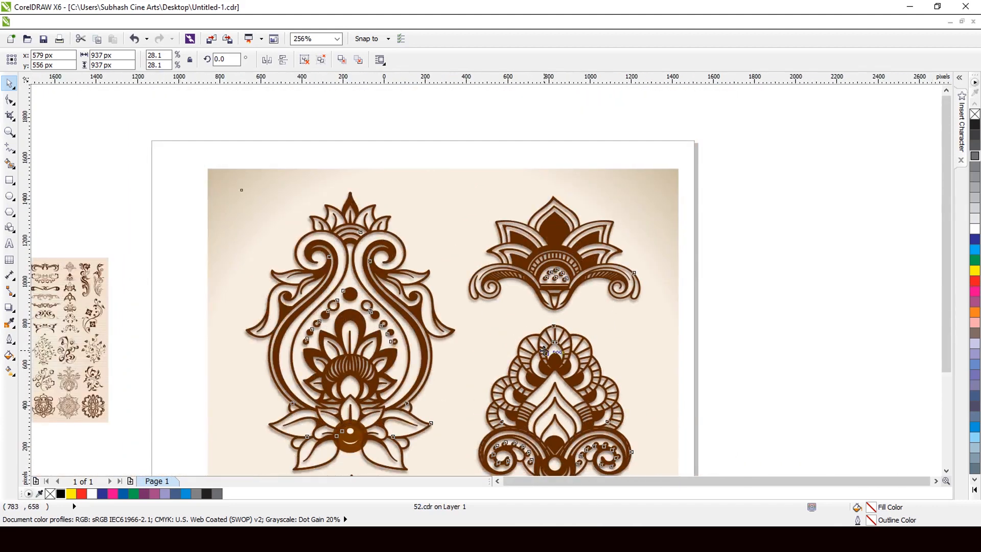
{"action": "scroll", "coordinate": [543, 352], "scroll_direction": "down", "scroll_amount": 1}
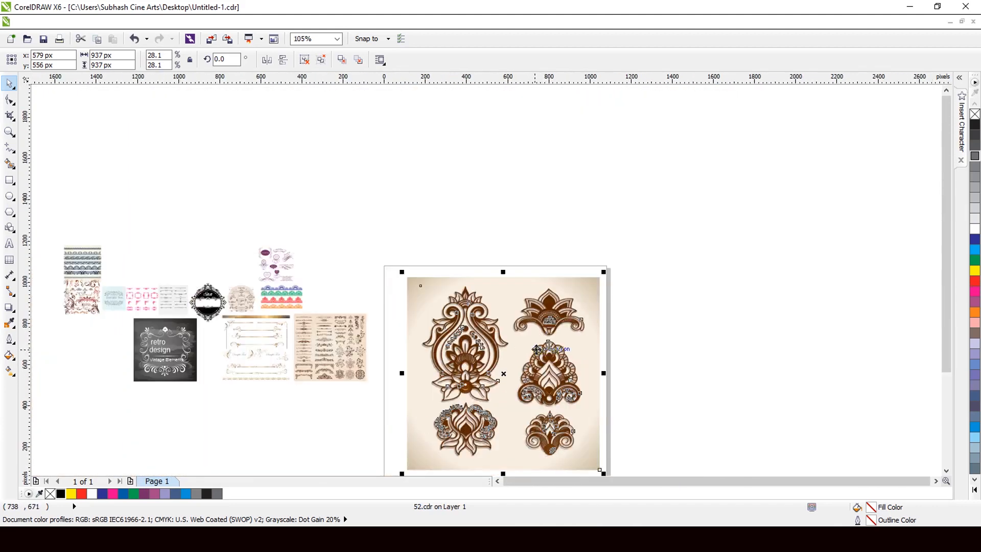
{"action": "key", "text": "Delete"}
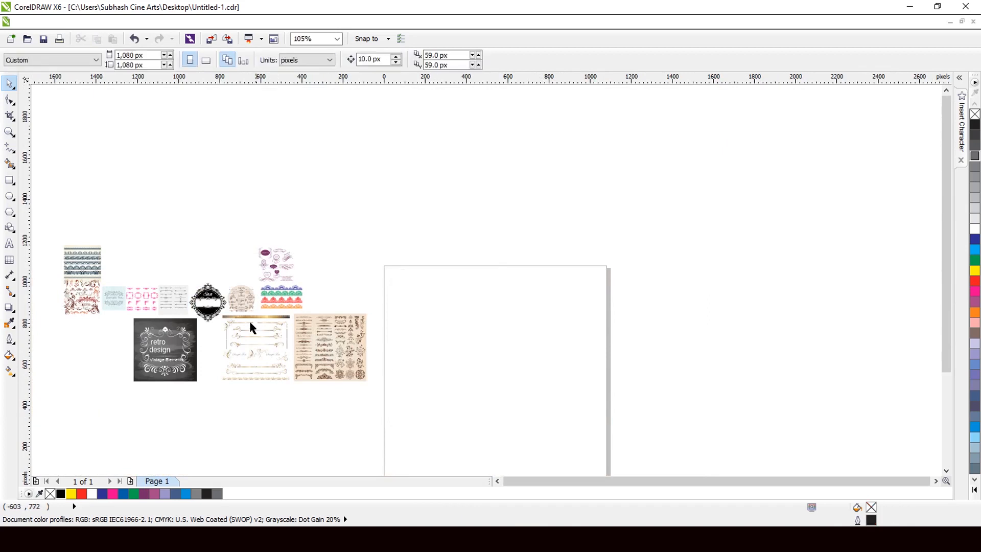
Move the black round badge with the ornate frame onto the page and enlarge it to about 721 × 737 px
{"action": "left_click", "coordinate": [211, 312]}
{"action": "left_click_drag", "start_coordinate": [209, 307], "coordinate": [500, 400]}
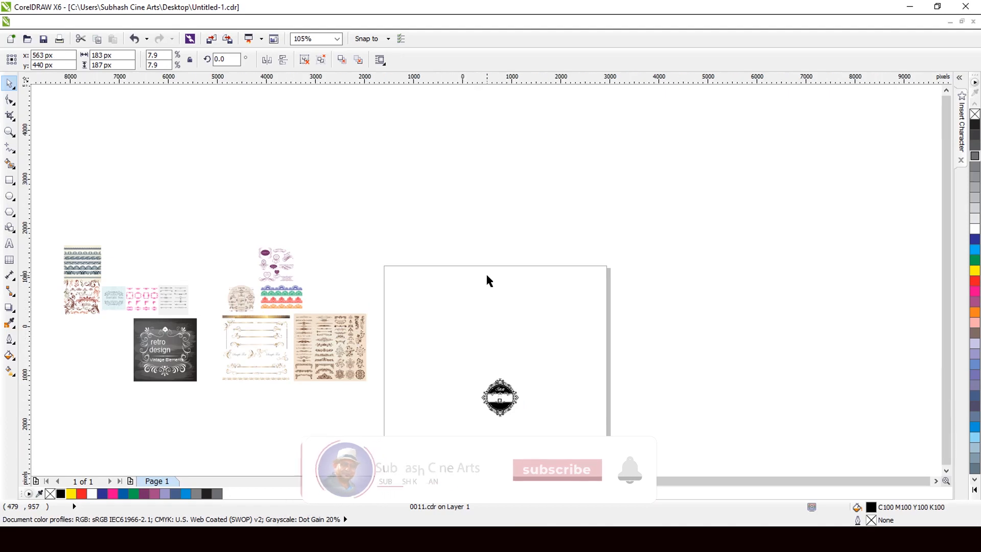
{"action": "scroll", "coordinate": [487, 276], "scroll_direction": "down", "scroll_amount": 5}
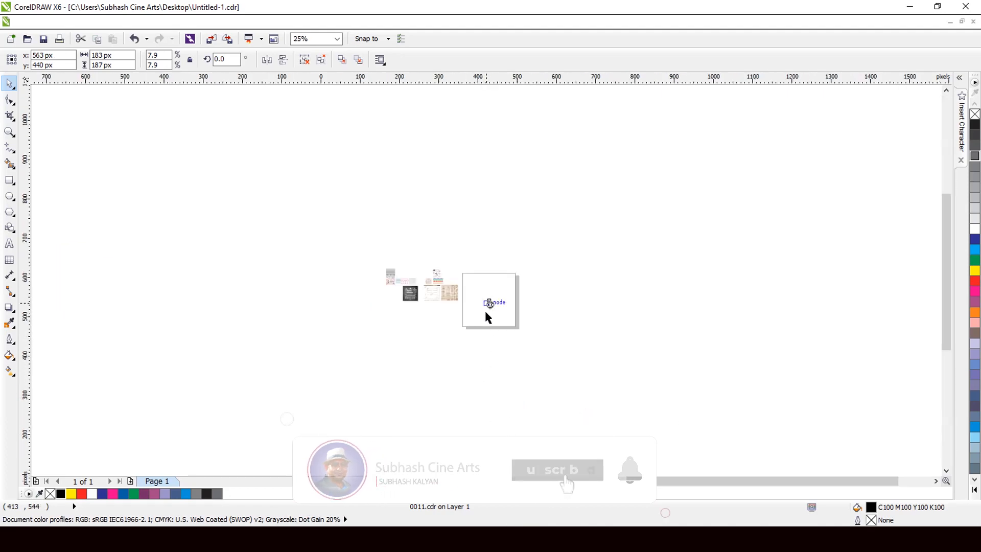
{"action": "scroll", "coordinate": [485, 312], "scroll_direction": "up", "scroll_amount": 6}
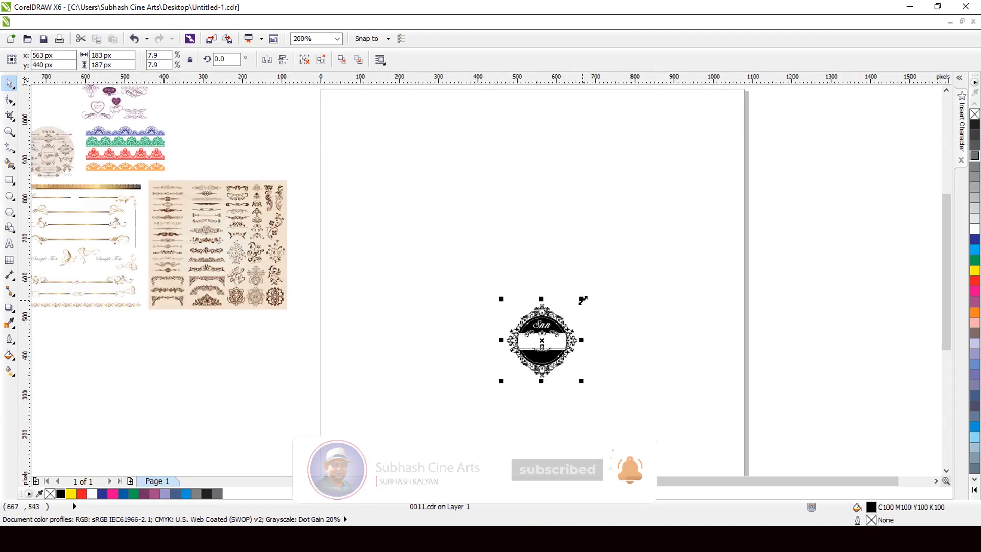
{"action": "left_click_drag", "start_coordinate": [583, 299], "coordinate": [703, 180]}
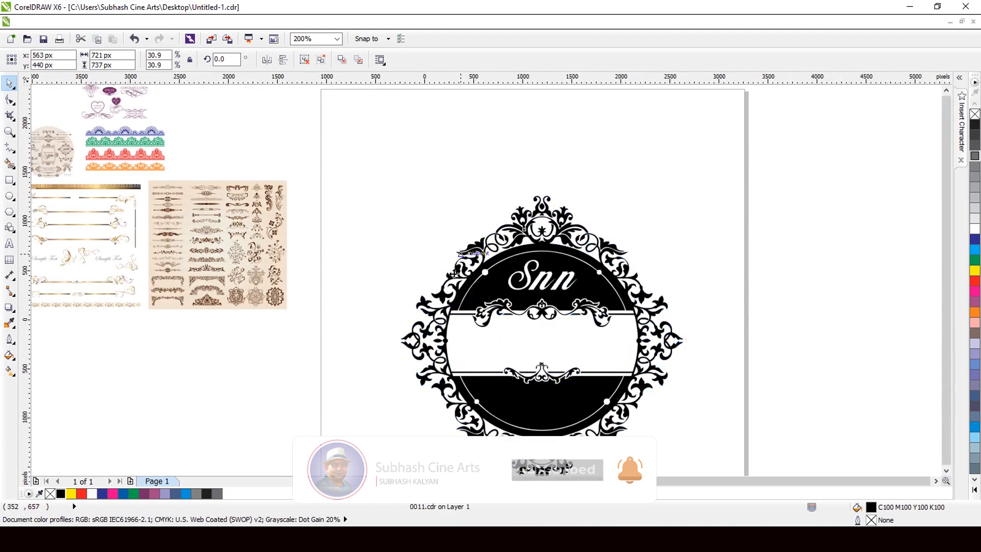
Scale the black badge up to about 833 × 853 px near the page centre, and delete it
{"action": "scroll", "coordinate": [479, 343], "scroll_direction": "down", "scroll_amount": 4}
{"action": "scroll", "coordinate": [491, 298], "scroll_direction": "up", "scroll_amount": 1}
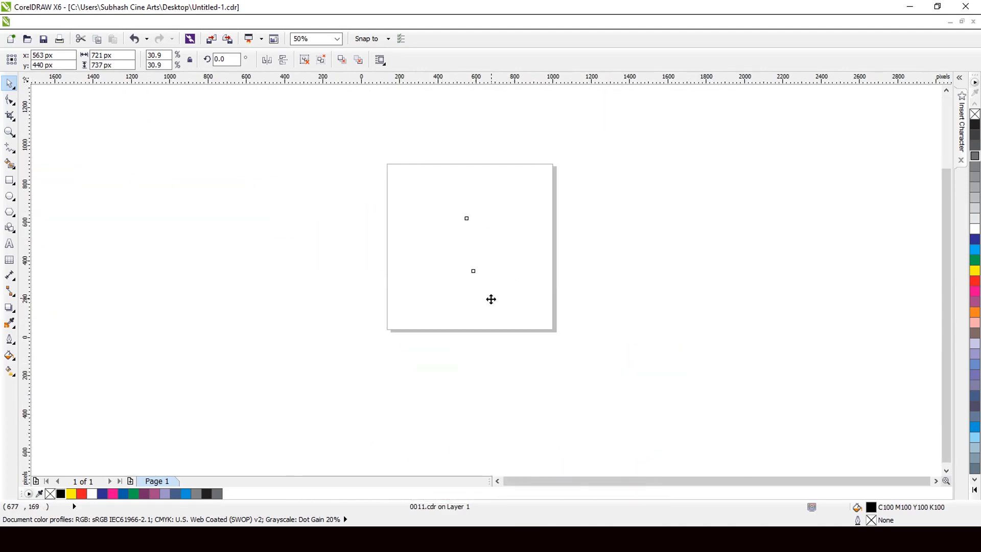
{"action": "scroll", "coordinate": [491, 299], "scroll_direction": "up", "scroll_amount": 2}
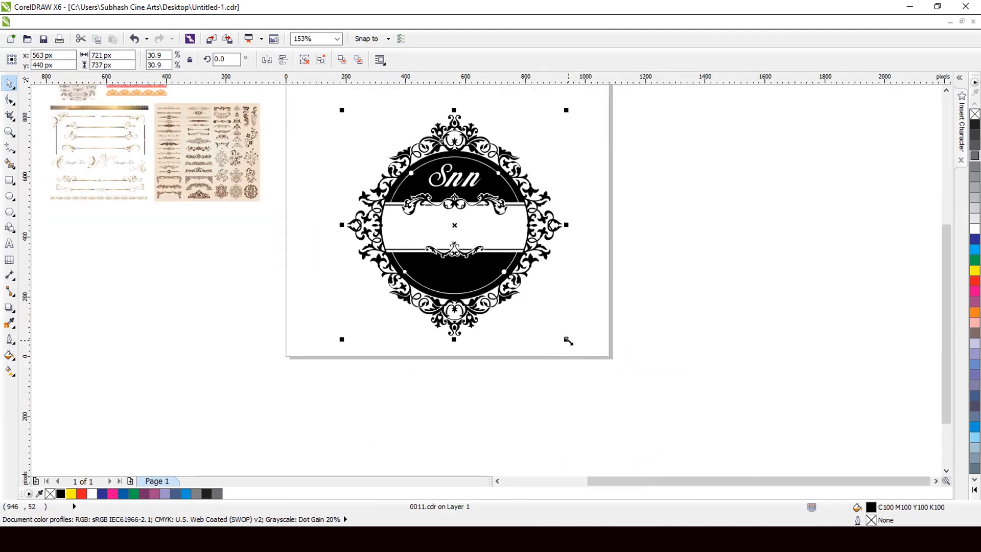
{"action": "left_click_drag", "start_coordinate": [568, 341], "coordinate": [583, 356]}
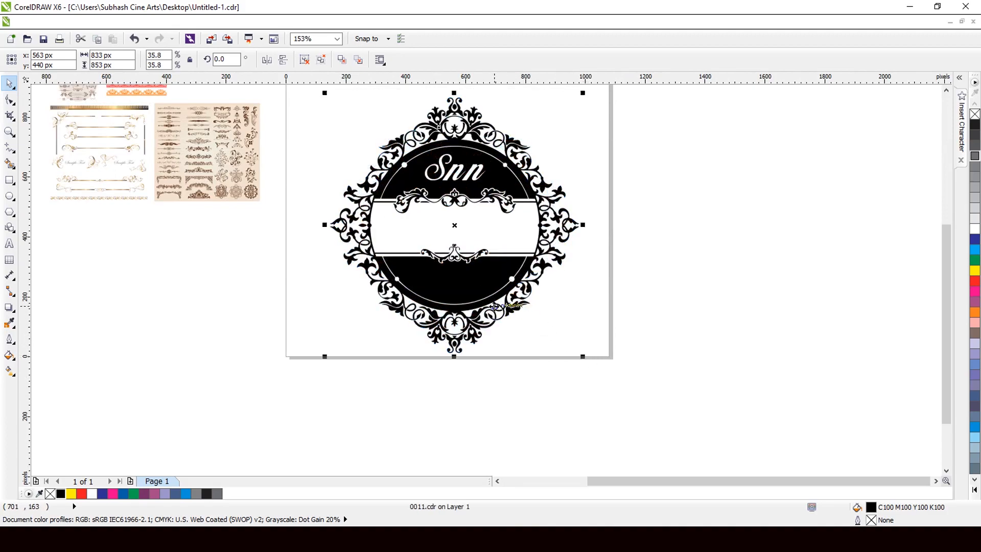
{"action": "left_click_drag", "start_coordinate": [494, 299], "coordinate": [498, 259]}
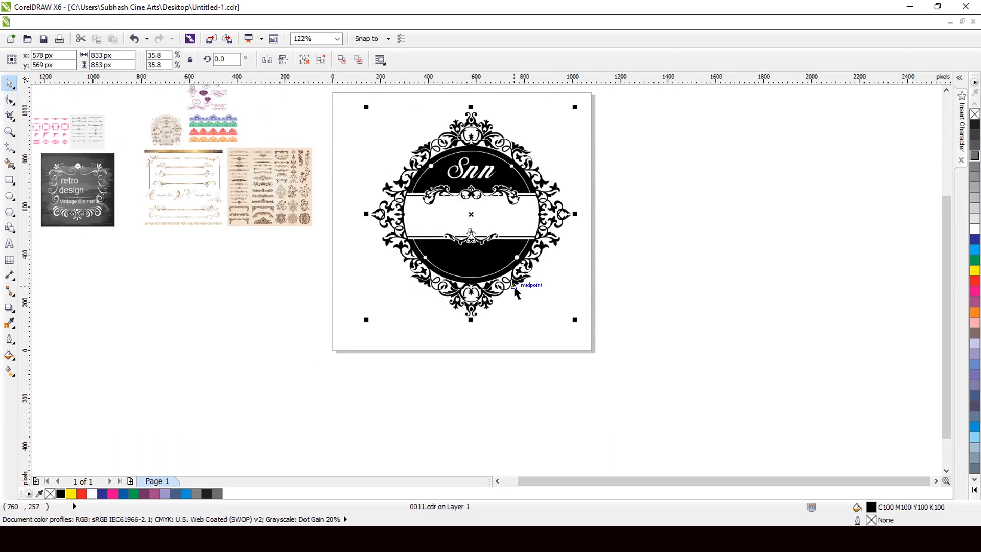
{"action": "key", "text": "Delete"}
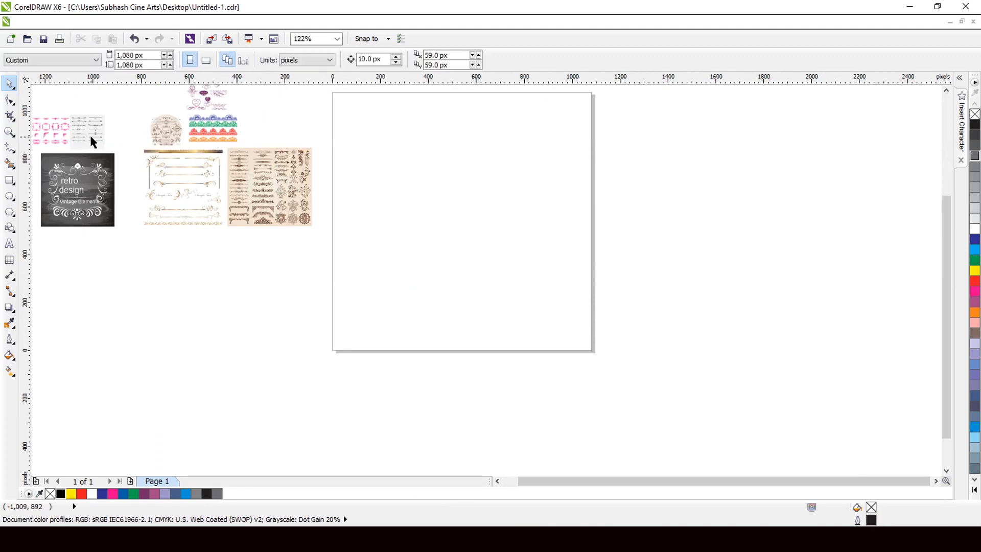
Move the purple calligraphic label set onto the page and enlarge it to about 990 × 953 px
{"action": "left_click", "coordinate": [207, 108]}
{"action": "left_click_drag", "start_coordinate": [207, 107], "coordinate": [503, 264]}
{"action": "left_click_drag", "start_coordinate": [583, 357], "coordinate": [585, 359]}
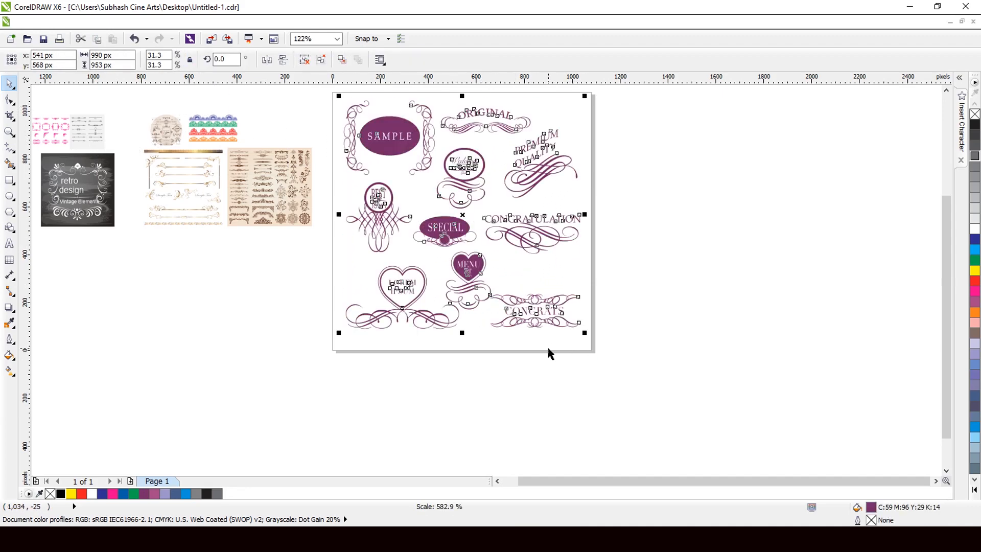
Try green, blue, lavender, brown-grey and dark violet fills on the calligraphic label set
{"action": "left_click", "coordinate": [974, 302]}
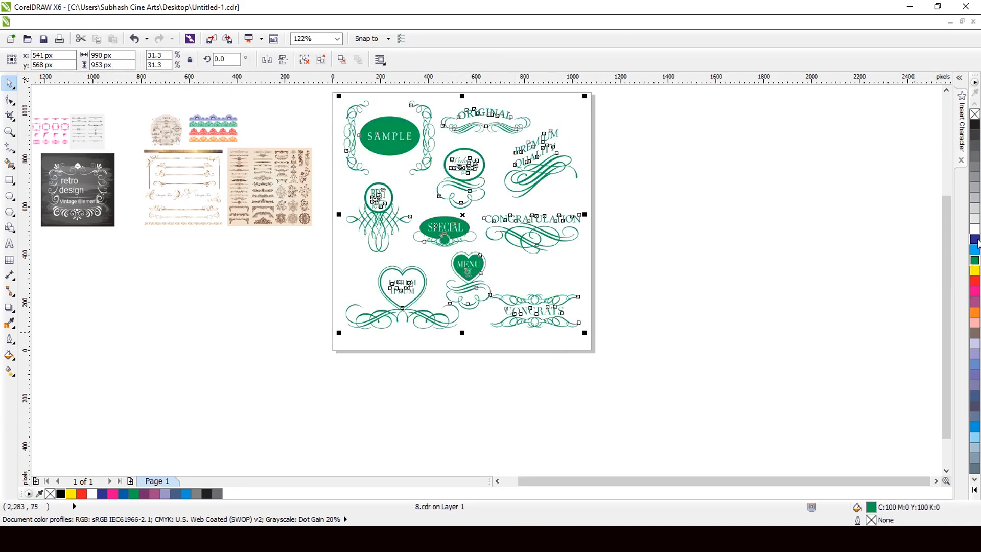
{"action": "left_click", "coordinate": [975, 240]}
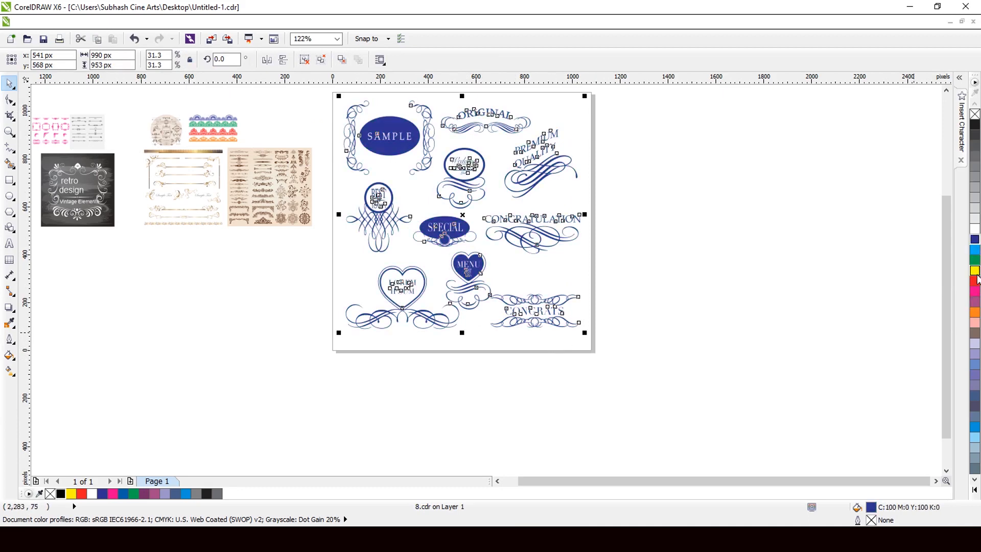
{"action": "left_click", "coordinate": [974, 343]}
{"action": "left_click", "coordinate": [974, 333]}
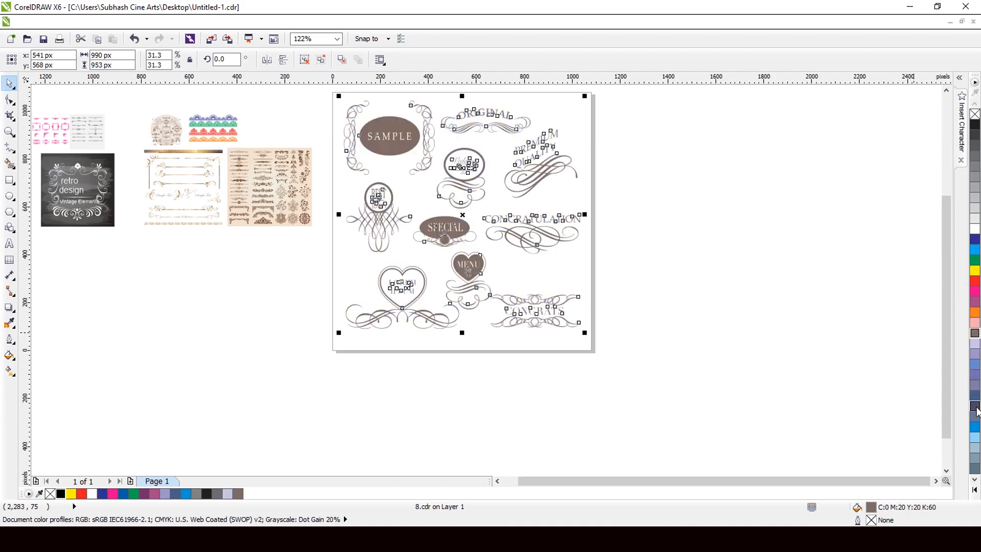
{"action": "left_click", "coordinate": [975, 406]}
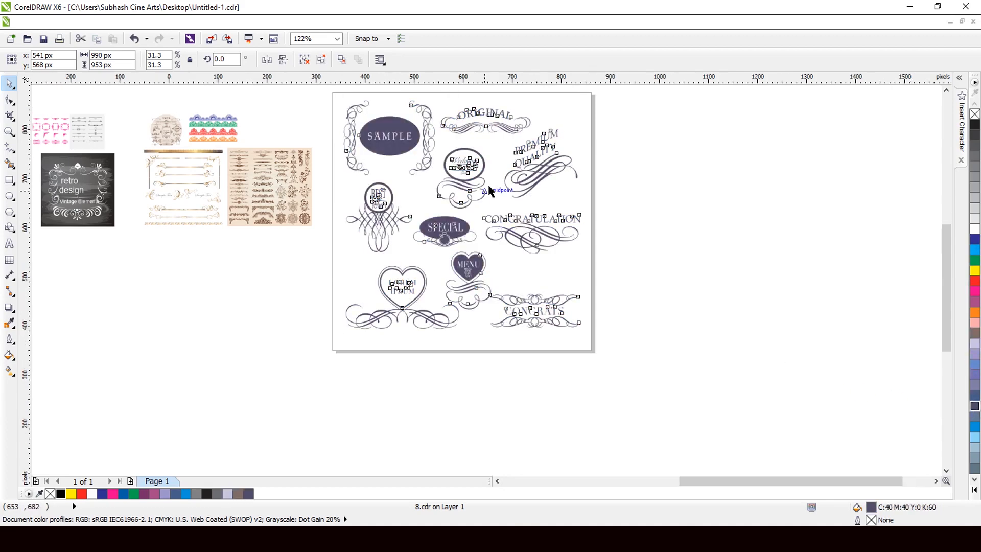
Examine the recoloured label designs up close, and delete the set from the page
{"action": "scroll", "coordinate": [488, 189], "scroll_direction": "up", "scroll_amount": 6}
{"action": "scroll", "coordinate": [488, 189], "scroll_direction": "down", "scroll_amount": 4}
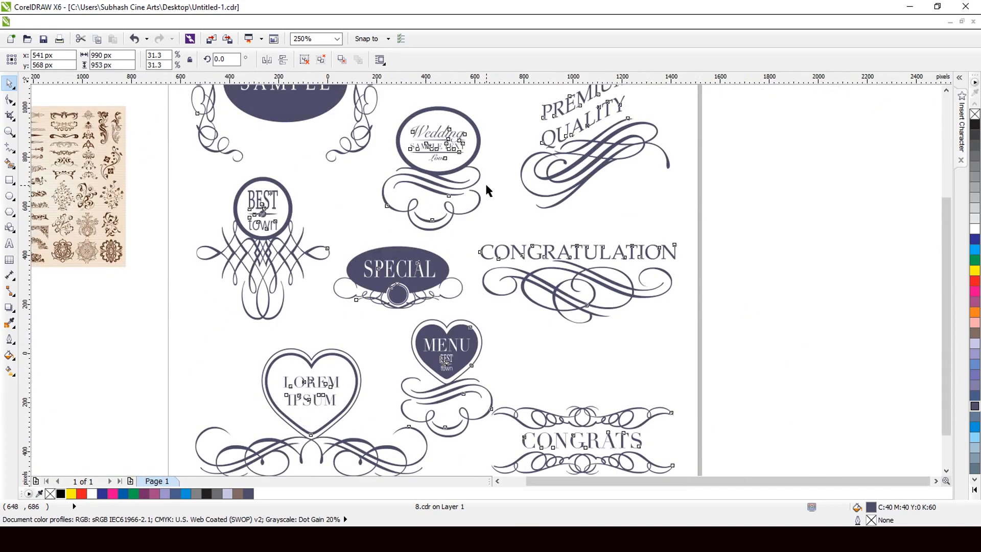
{"action": "scroll", "coordinate": [486, 181], "scroll_direction": "down", "scroll_amount": 3}
{"action": "key", "text": "Delete"}
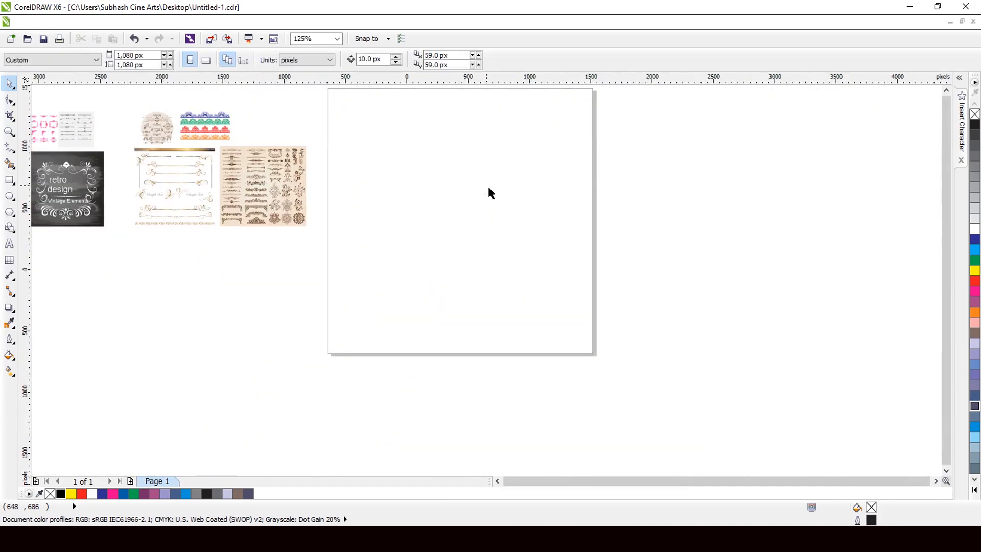
Enlarge the retro design board to about 1,077 × 1,073 px and align it over the page
{"action": "scroll", "coordinate": [468, 201], "scroll_direction": "down", "scroll_amount": 2}
{"action": "left_click", "coordinate": [279, 199]}
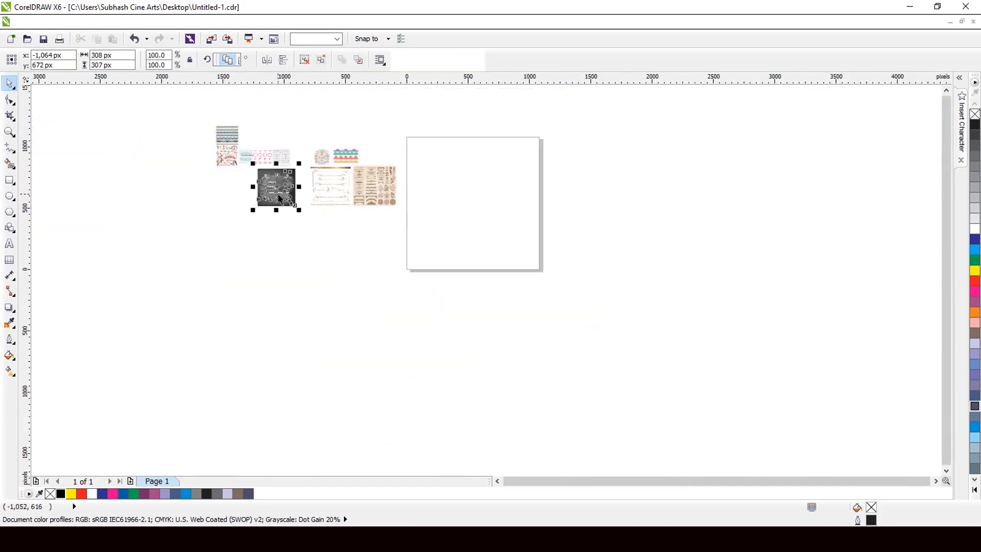
{"action": "mouse_move", "coordinate": [279, 198]}
{"action": "left_mouse_down"}
{"action": "mouse_move", "coordinate": [495, 217]}
{"action": "mouse_move", "coordinate": [482, 210]}
{"action": "mouse_move", "coordinate": [546, 267]}
{"action": "left_mouse_up"}
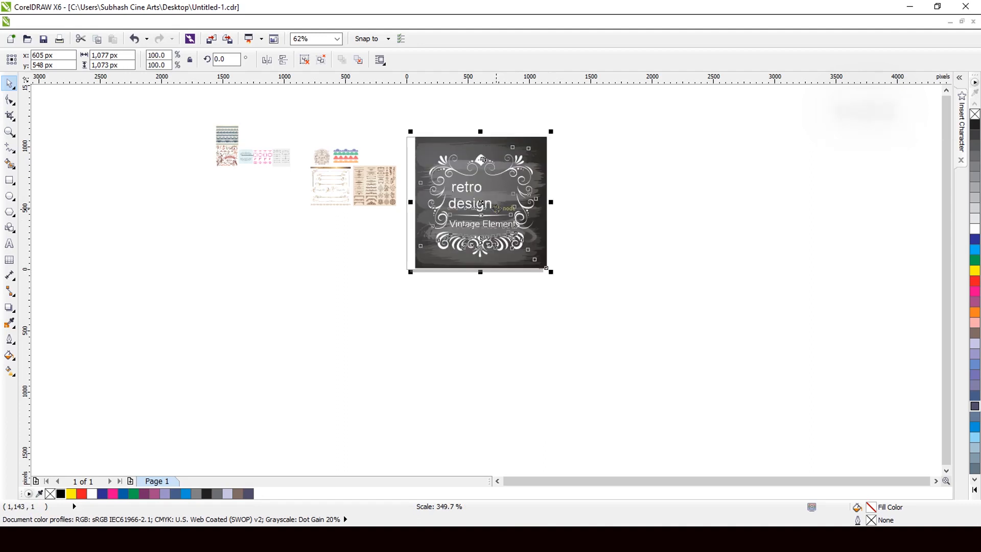
{"action": "left_click_drag", "start_coordinate": [497, 208], "coordinate": [490, 206]}
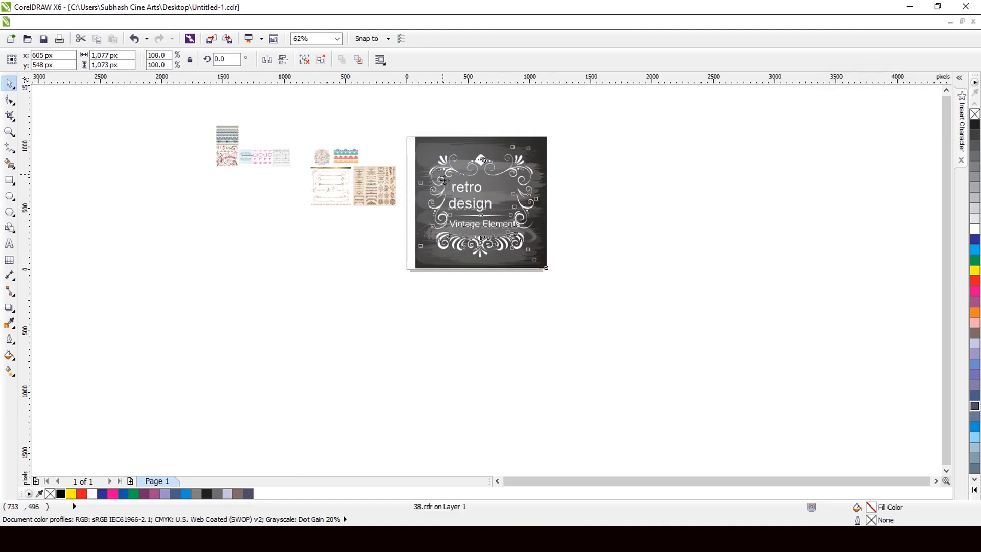
Examine the retro design board's lettering and swirls up close, and delete the board
{"action": "scroll", "coordinate": [444, 183], "scroll_direction": "up", "scroll_amount": 5}
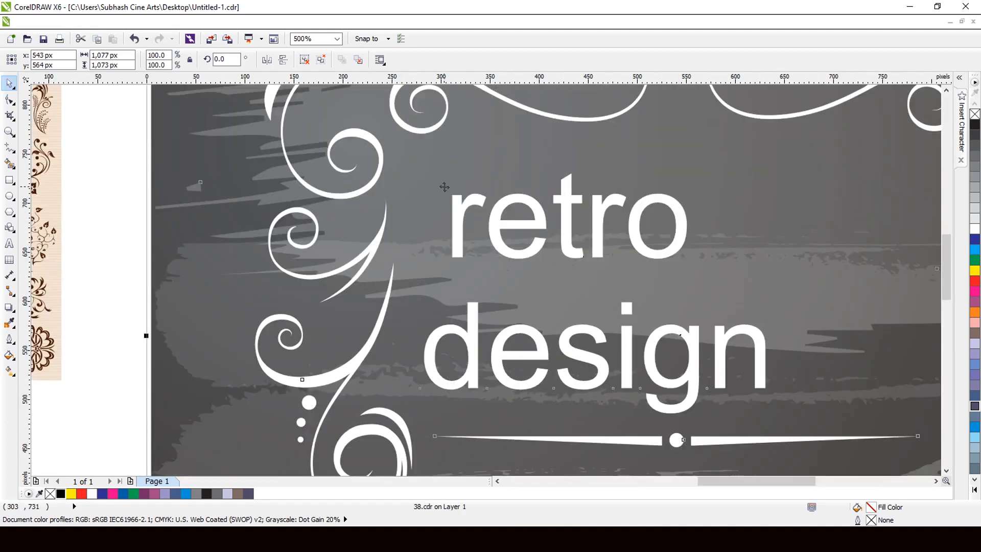
{"action": "key", "text": "Delete"}
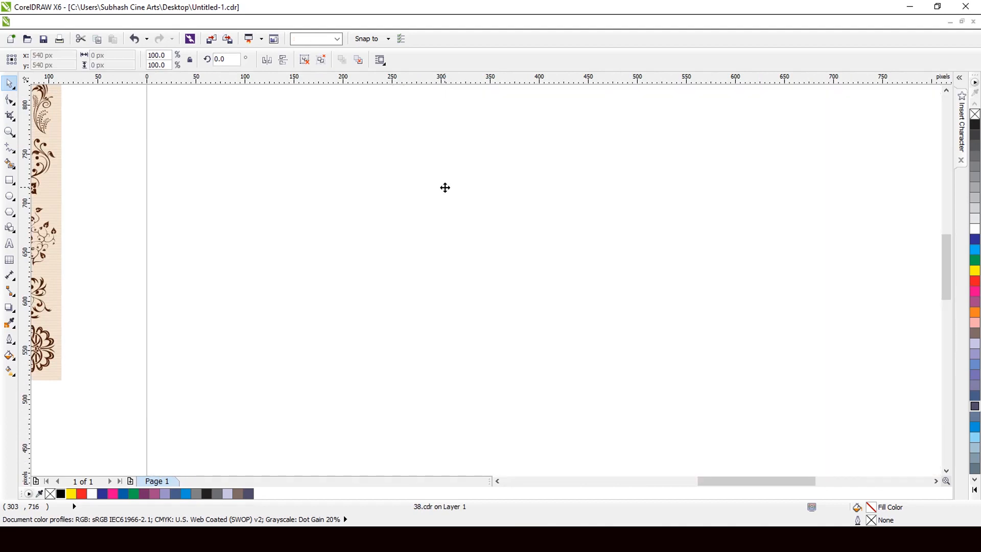
Move the gold divider and flourish set onto the page, enlarge it to about 1,094 × 1,051 px and examine its details
{"action": "scroll", "coordinate": [445, 187], "scroll_direction": "down", "scroll_amount": 2}
{"action": "scroll", "coordinate": [445, 193], "scroll_direction": "down", "scroll_amount": 2}
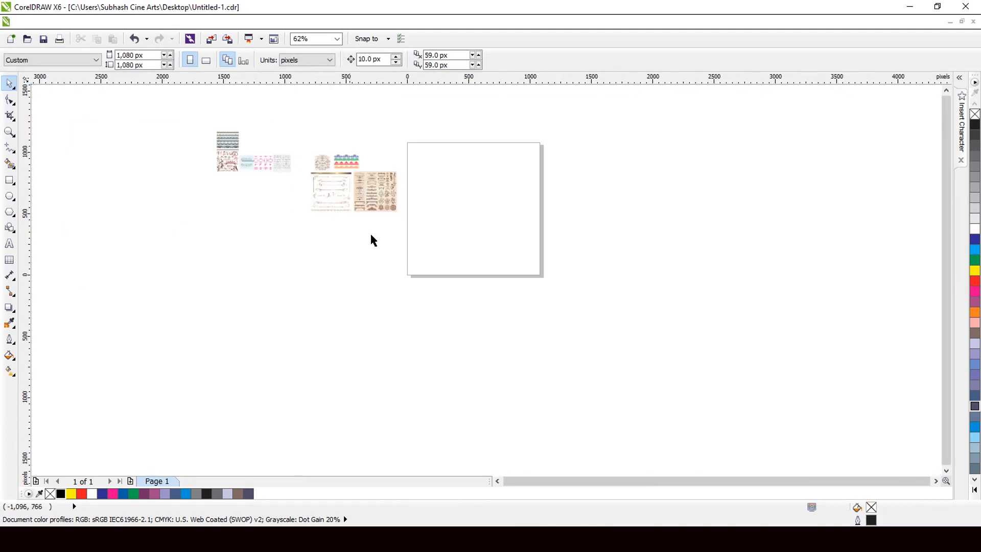
{"action": "left_click", "coordinate": [340, 210]}
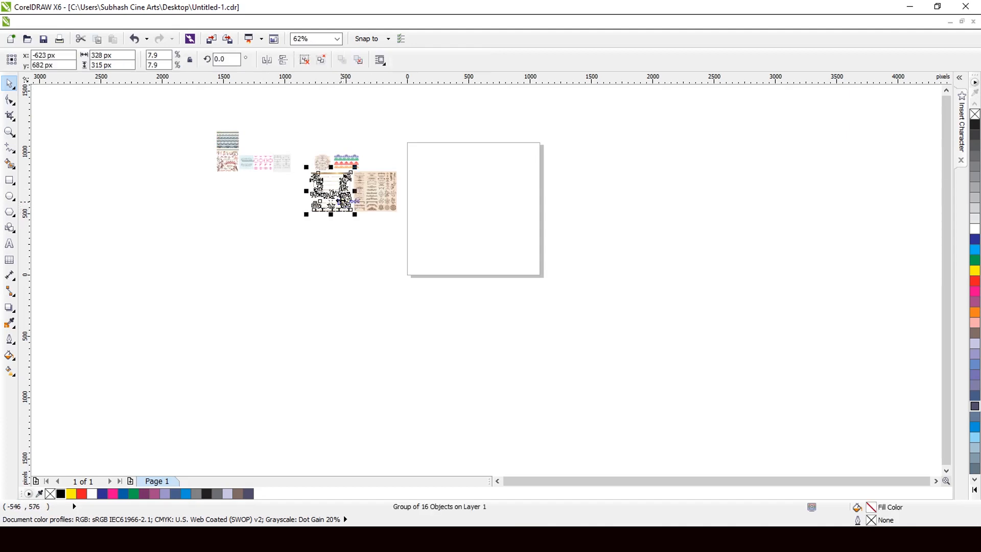
{"action": "left_click_drag", "start_coordinate": [341, 196], "coordinate": [493, 231]}
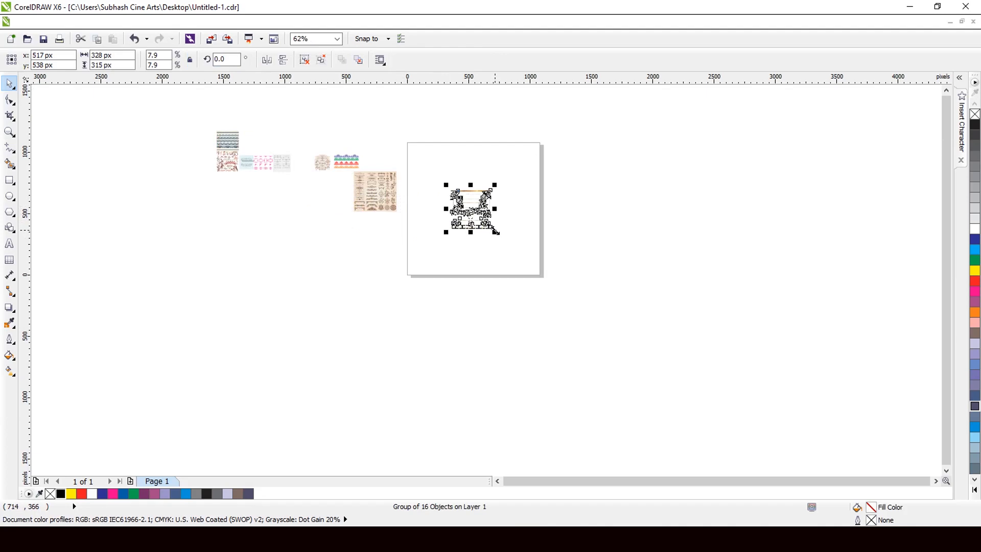
{"action": "left_click_drag", "start_coordinate": [528, 266], "coordinate": [541, 277]}
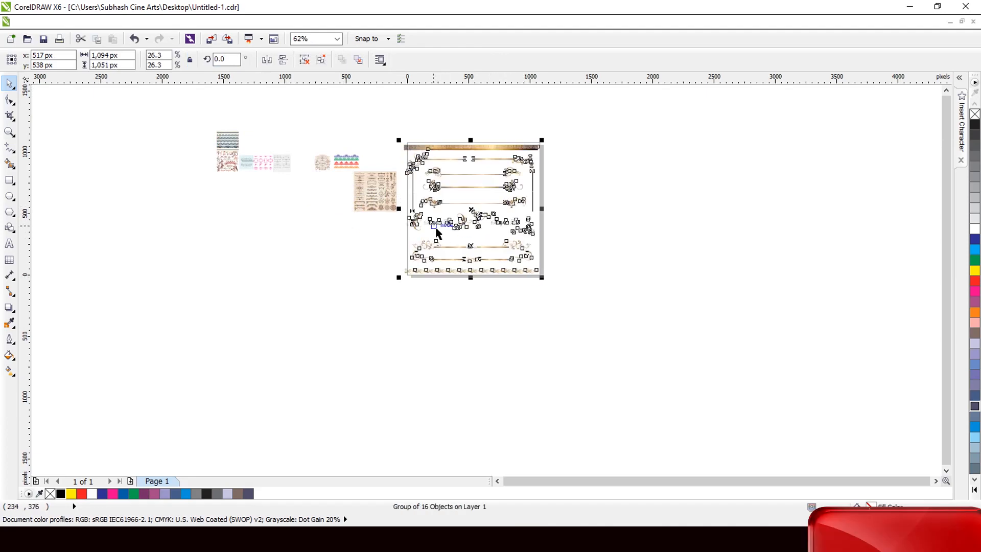
{"action": "scroll", "coordinate": [511, 176], "scroll_direction": "up", "scroll_amount": 8}
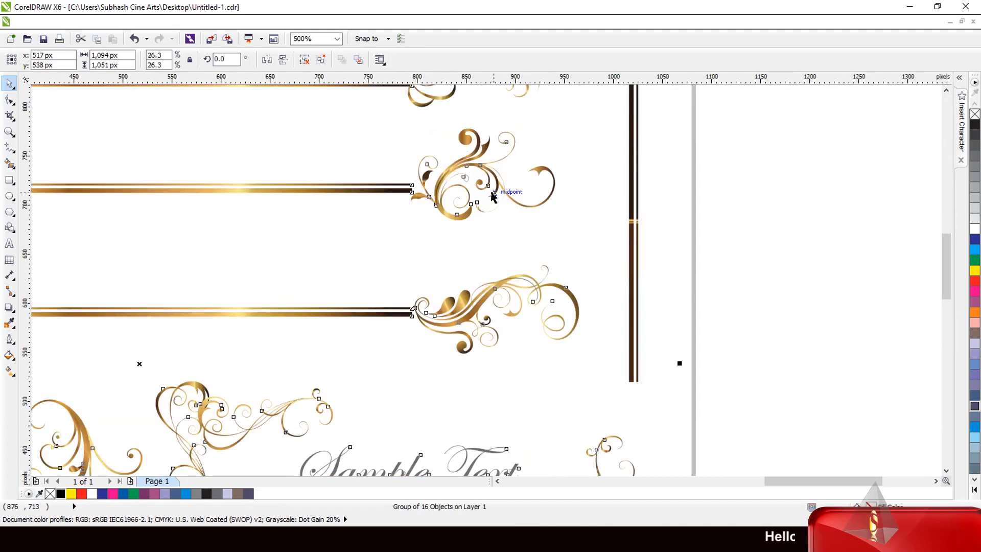
{"action": "scroll", "coordinate": [493, 197], "scroll_direction": "down", "scroll_amount": 5}
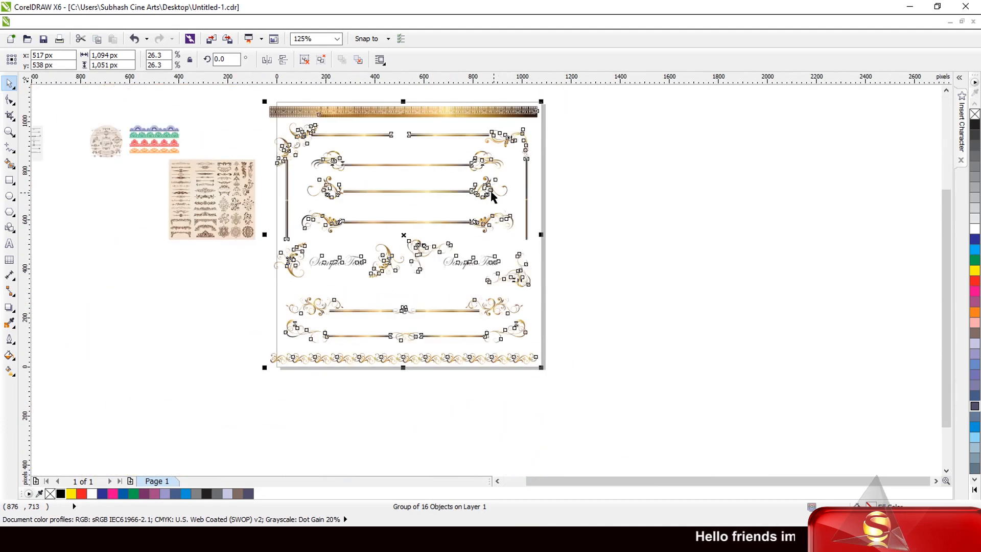
Delete the gold divider set and place the round beige ornament design on the page, enlarged to about 992 × 992 px
{"action": "key", "text": "Delete"}
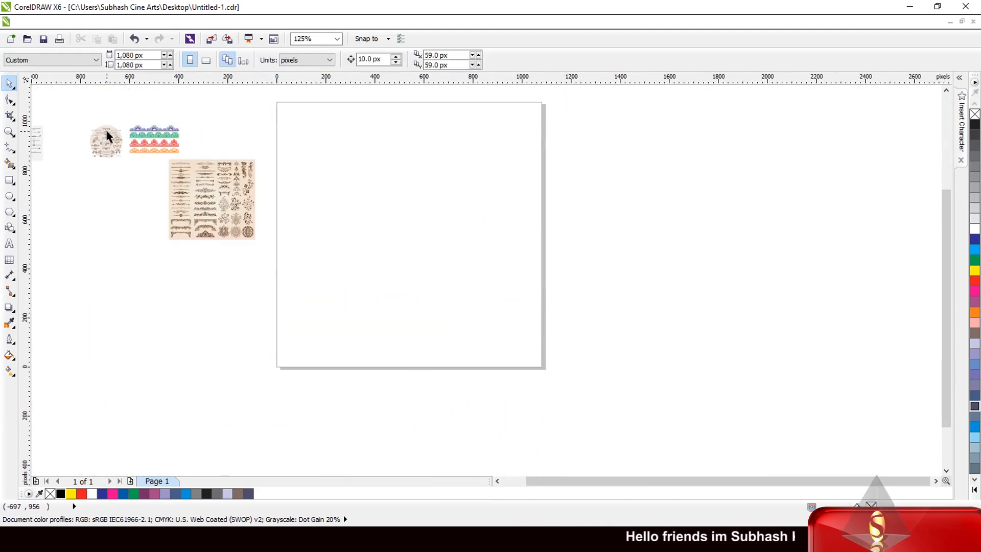
{"action": "left_click_drag", "start_coordinate": [100, 148], "coordinate": [526, 349]}
{"action": "left_click_drag", "start_coordinate": [445, 274], "coordinate": [456, 280]}
{"action": "scroll", "coordinate": [488, 273], "scroll_direction": "down", "scroll_amount": 2}
{"action": "scroll", "coordinate": [492, 253], "scroll_direction": "down", "scroll_amount": 1}
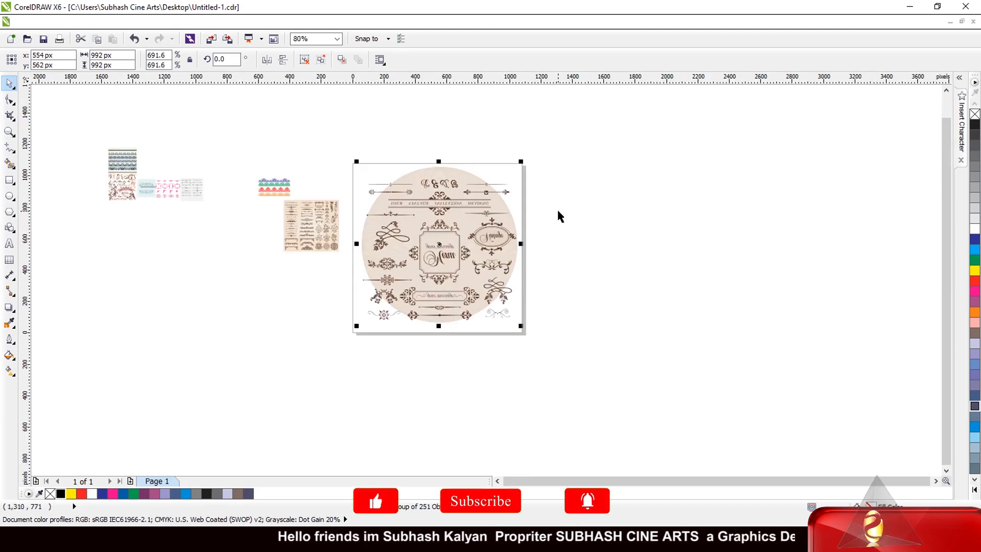
Delete the round ornament design and place the multicoloured swirl set on the page, enlarged to about 1,011 × 963 px
{"action": "key", "text": "Delete"}
{"action": "left_click", "coordinate": [124, 189]}
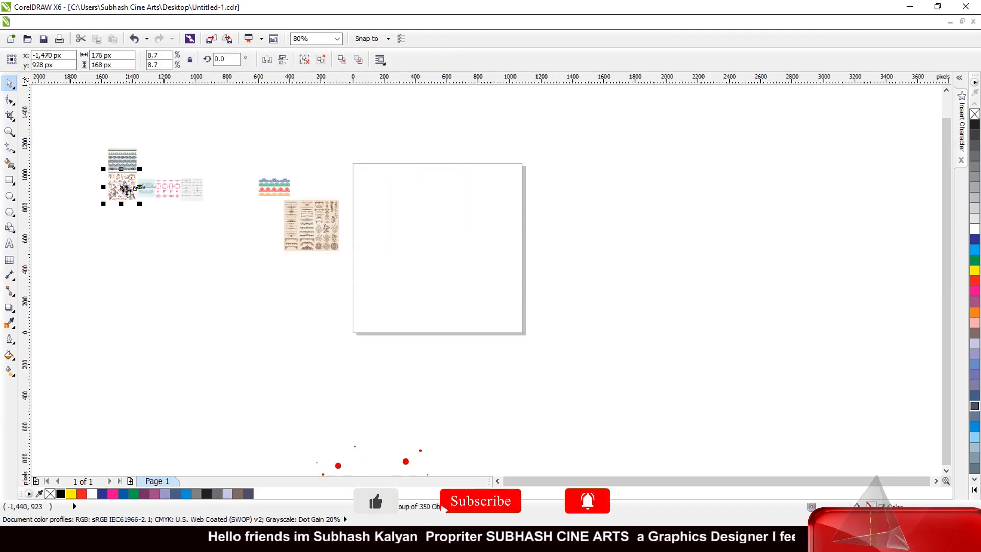
{"action": "left_click_drag", "start_coordinate": [124, 189], "coordinate": [528, 316]}
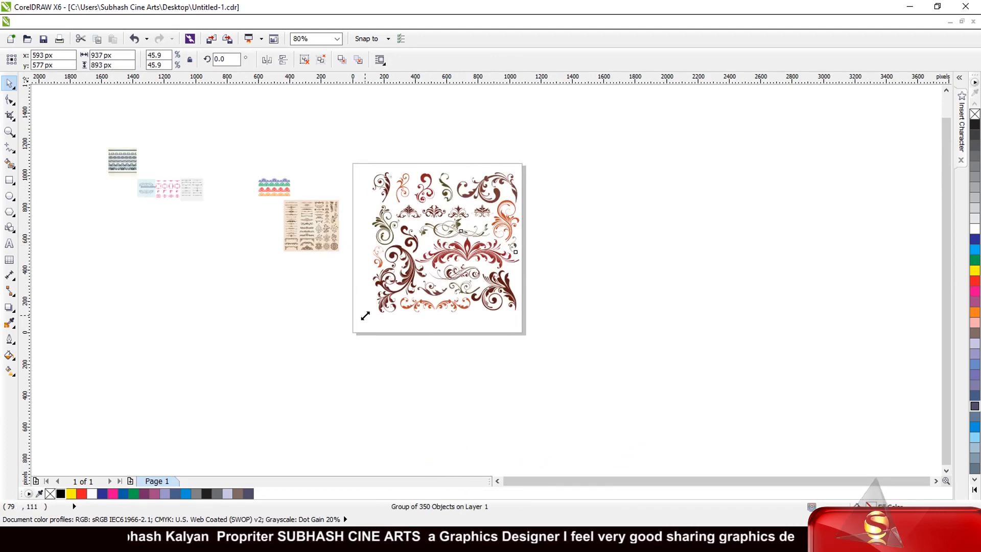
{"action": "left_click_drag", "start_coordinate": [365, 316], "coordinate": [353, 327]}
Try blue, red and pink fills on the swirl set, and delete the set from the page
{"action": "scroll", "coordinate": [451, 170], "scroll_direction": "up", "scroll_amount": 1}
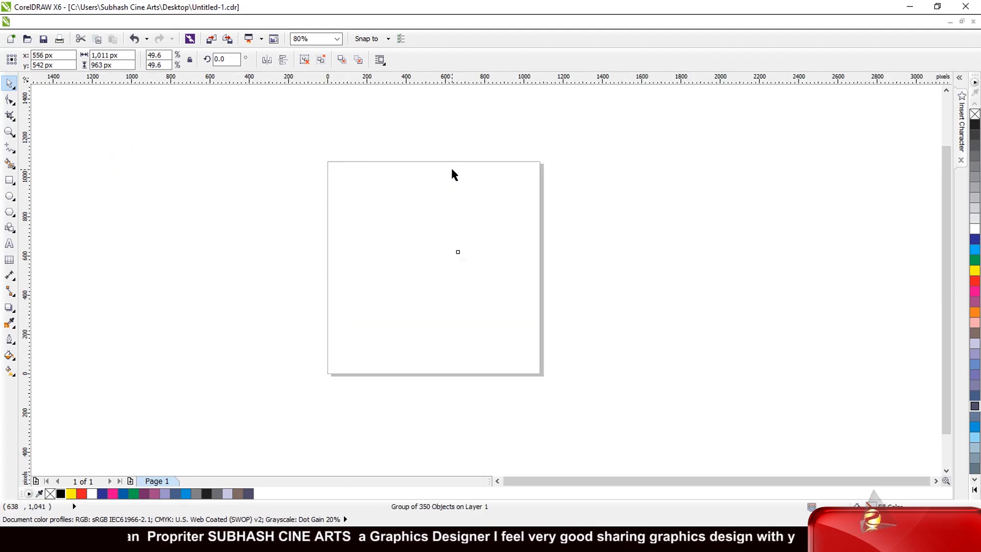
{"action": "scroll", "coordinate": [451, 170], "scroll_direction": "up", "scroll_amount": 3}
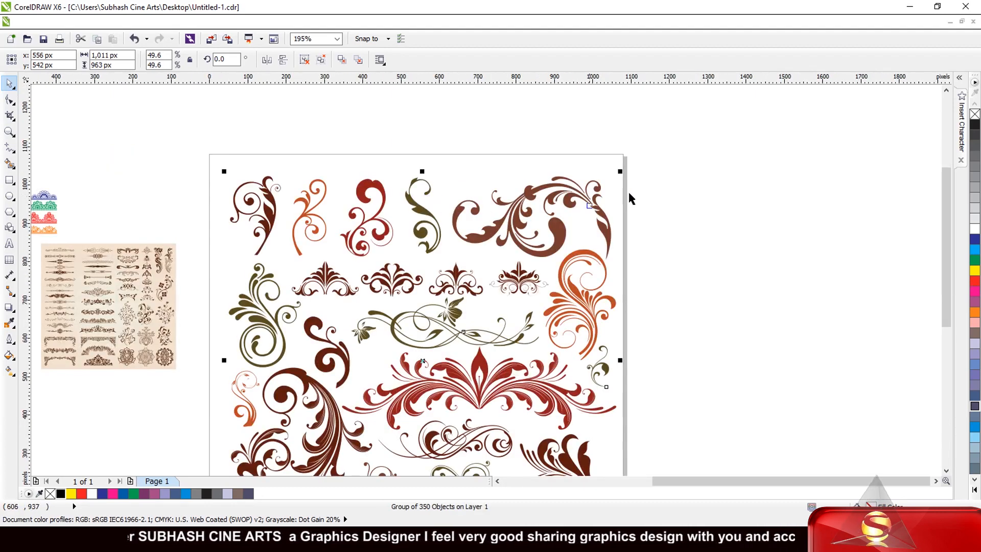
{"action": "left_click", "coordinate": [974, 242]}
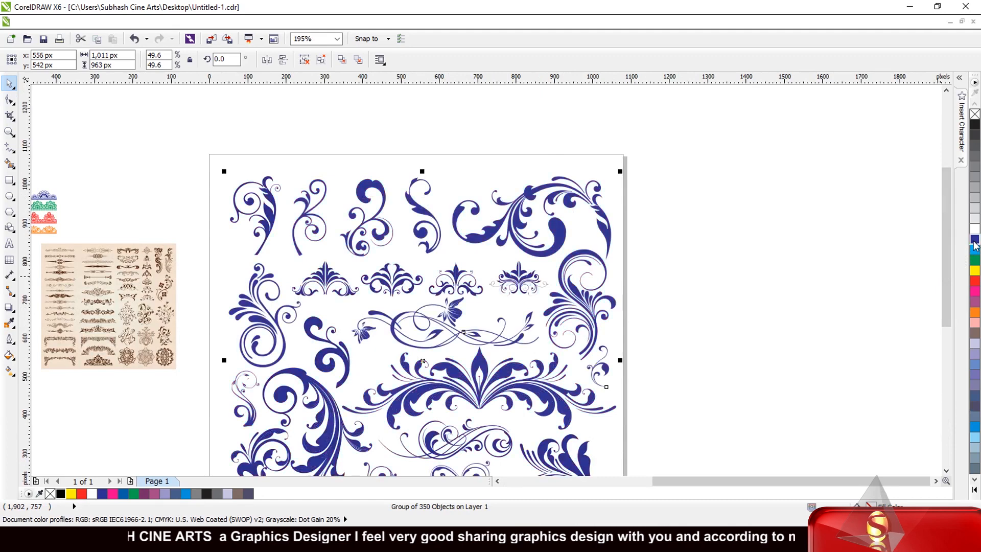
{"action": "left_click", "coordinate": [976, 281]}
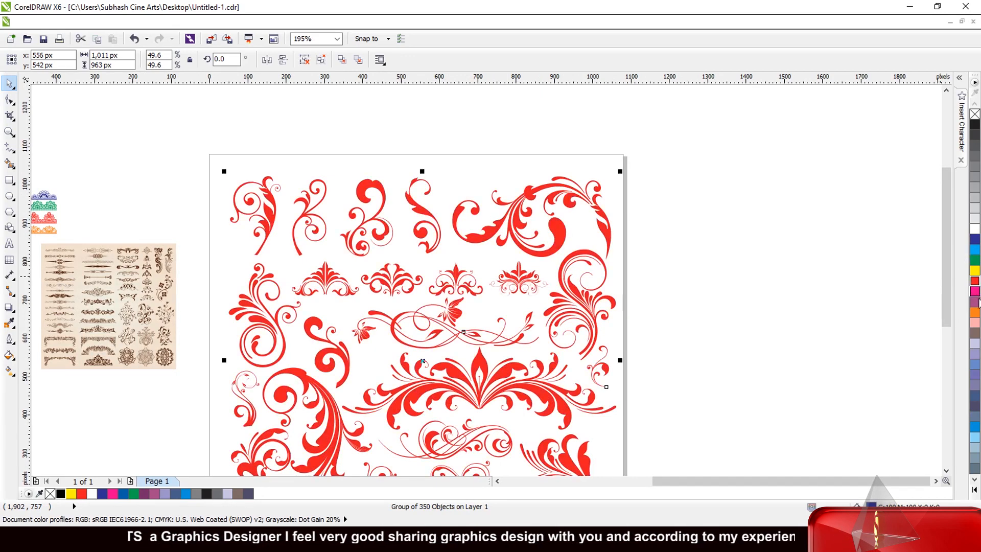
{"action": "left_click", "coordinate": [975, 292]}
{"action": "scroll", "coordinate": [496, 252], "scroll_direction": "down", "scroll_amount": 2}
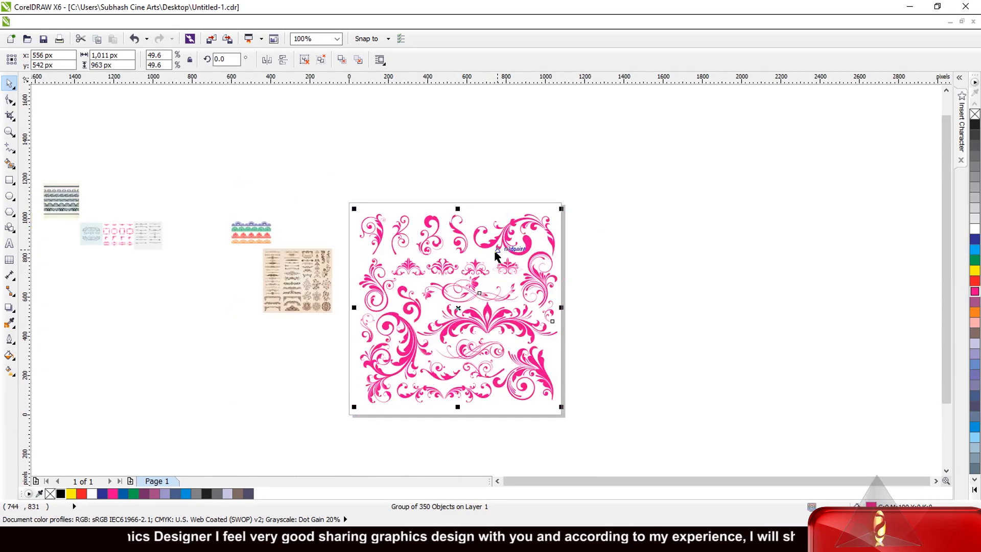
{"action": "key", "text": "Delete"}
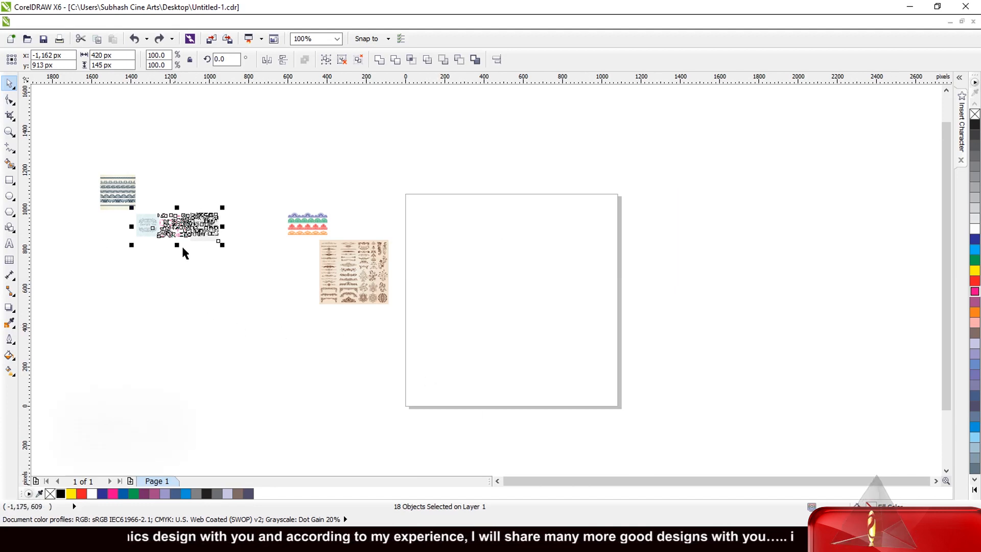
Move the blue sample label, pink frames and grey divider board together over the page and enlarge them to about 2,880 × 996 px
{"action": "left_click_drag", "start_coordinate": [174, 225], "coordinate": [505, 265]}
{"action": "left_click_drag", "start_coordinate": [552, 287], "coordinate": [787, 405]}
{"action": "scroll", "coordinate": [539, 255], "scroll_direction": "up", "scroll_amount": 2}
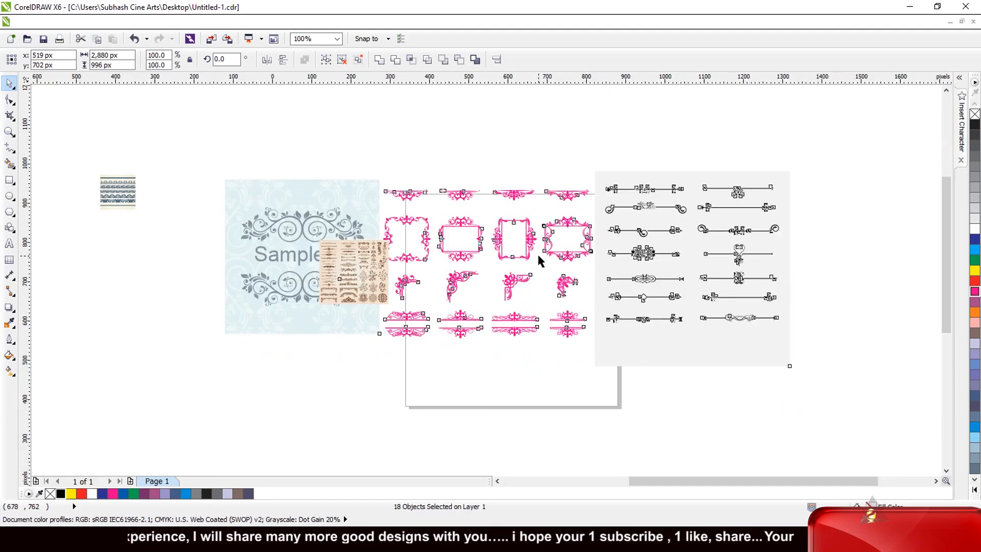
{"action": "scroll", "coordinate": [488, 230], "scroll_direction": "down", "scroll_amount": 1}
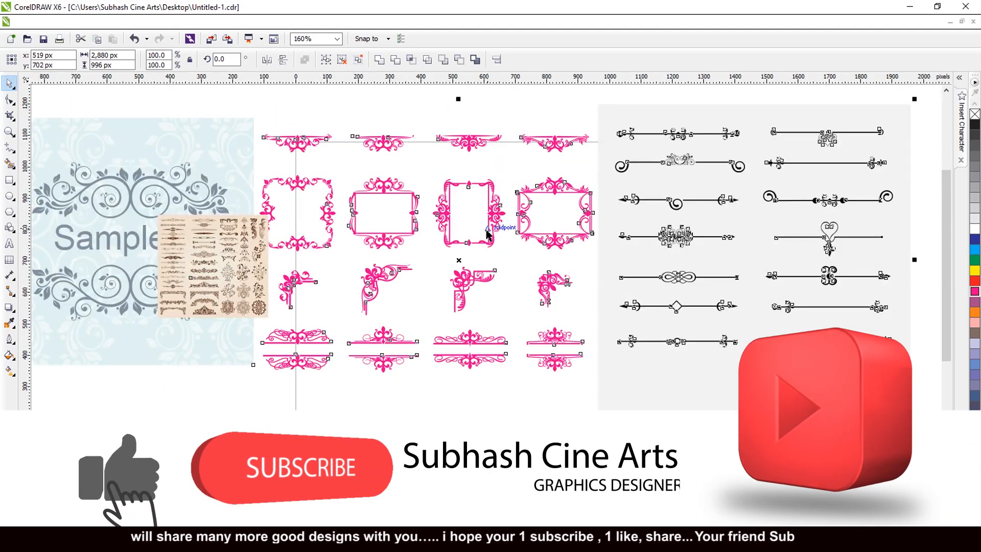